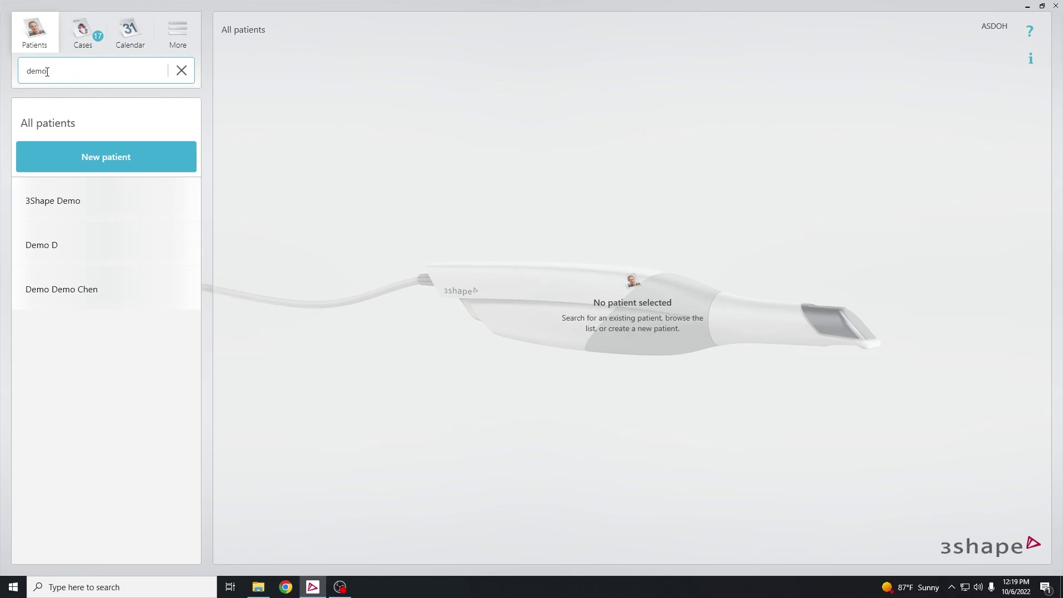
# Open the 3Shape Demo patient's Oct 22, 2021 case and start exporting its scans
pyautogui.click(93, 211)
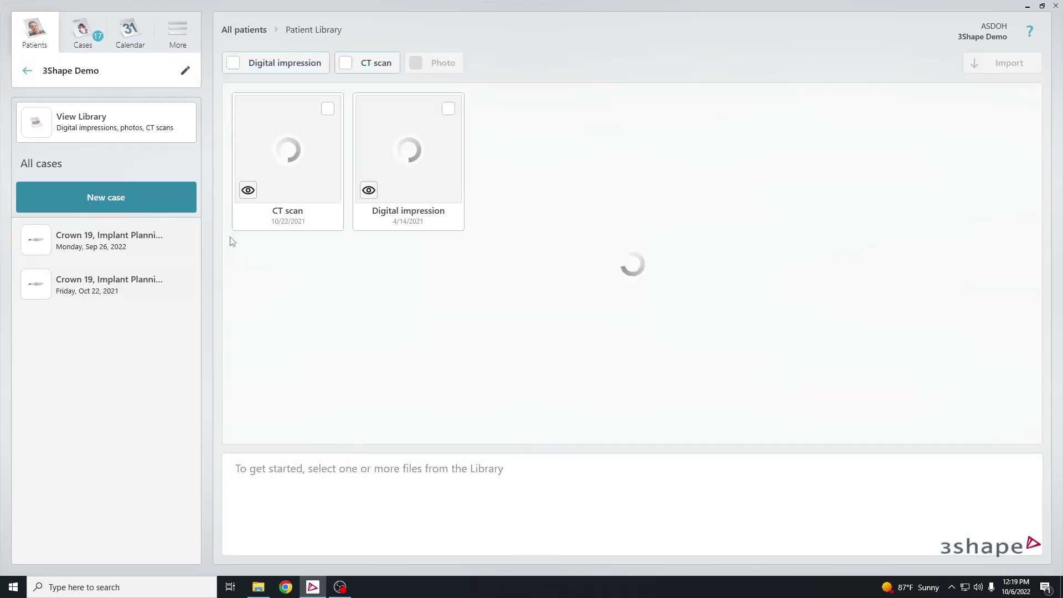
pyautogui.click(122, 293)
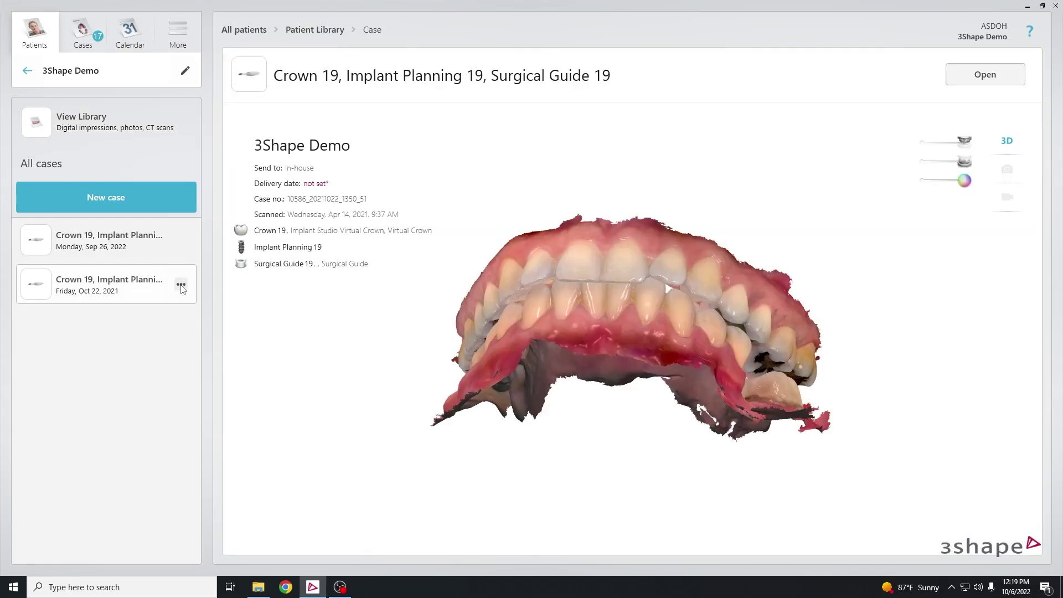
pyautogui.click(181, 286)
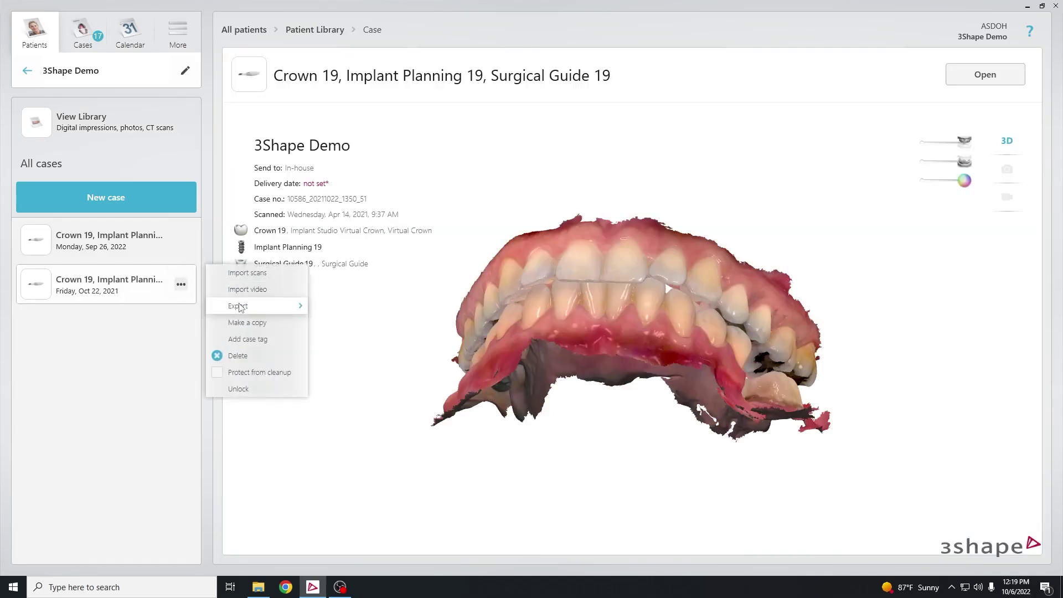
pyautogui.moveTo(240, 307)
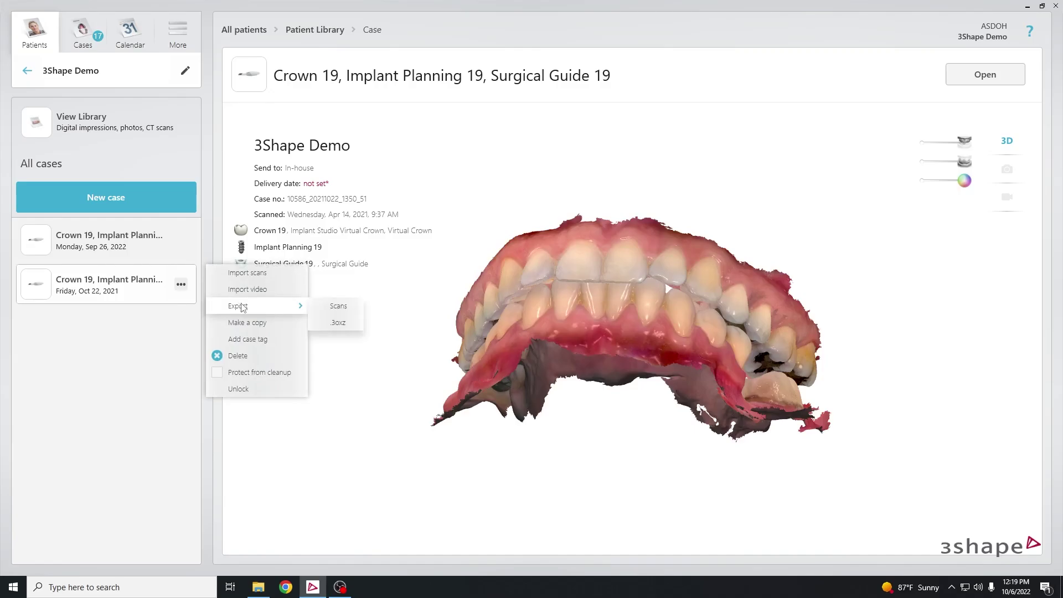
pyautogui.click(337, 308)
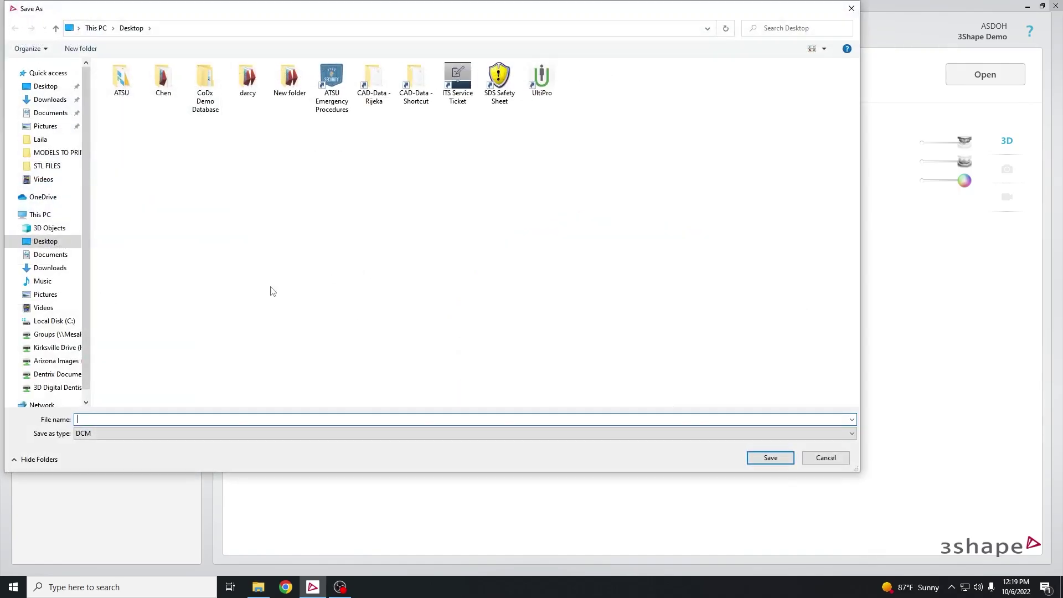
# Choose the 3Shape > STL Files folder on the 3D Digital Dentisry (Z:) drive as the export location
pyautogui.click(66, 390)
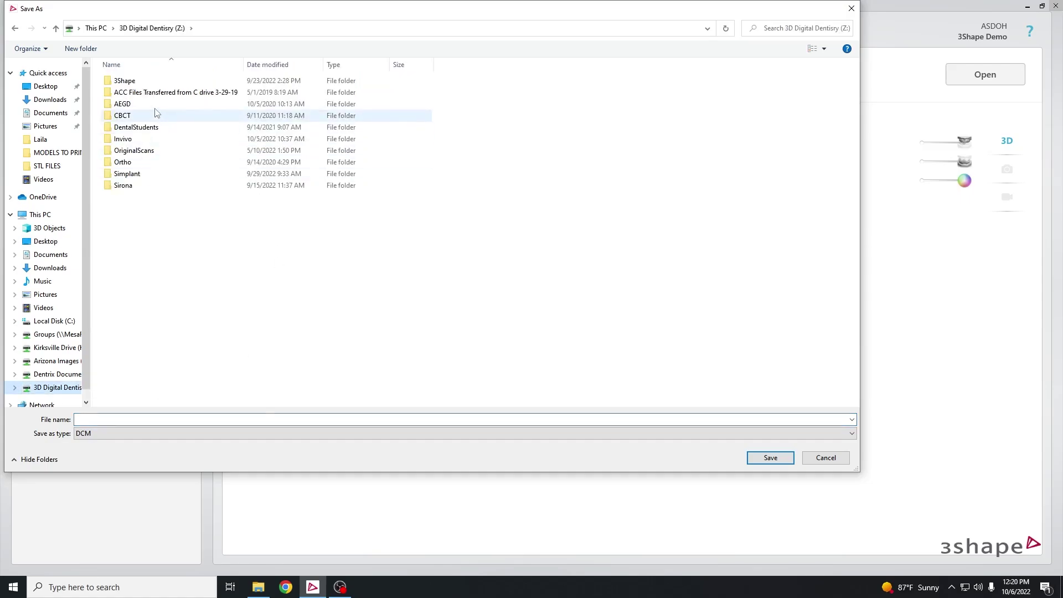
pyautogui.doubleClick(144, 84)
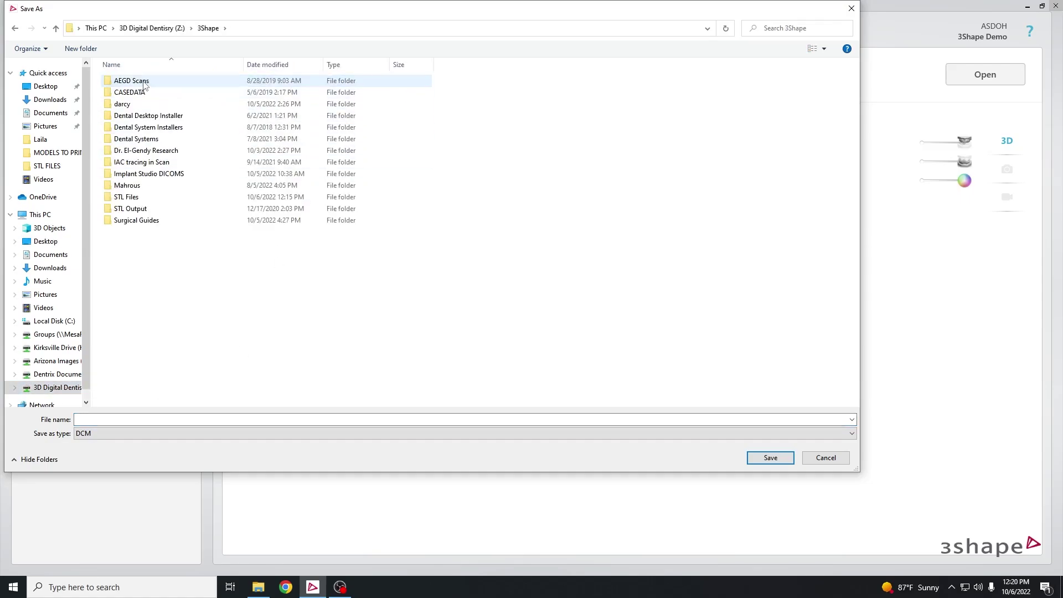
pyautogui.doubleClick(129, 198)
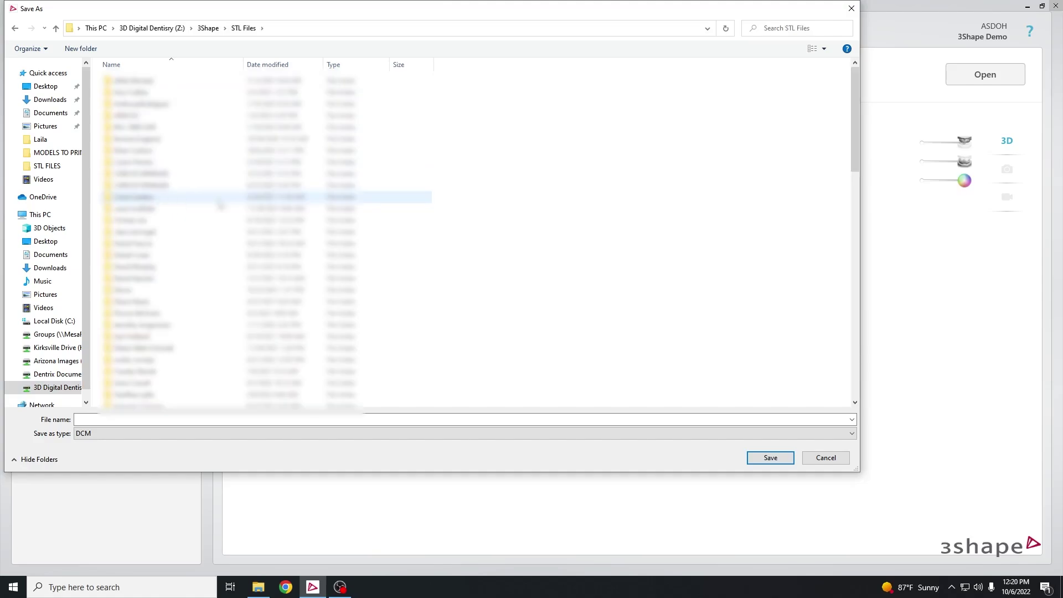
# Create a folder named "Exocod Model" inside STL Files and open it as the save destination
pyautogui.rightClick(498, 126)
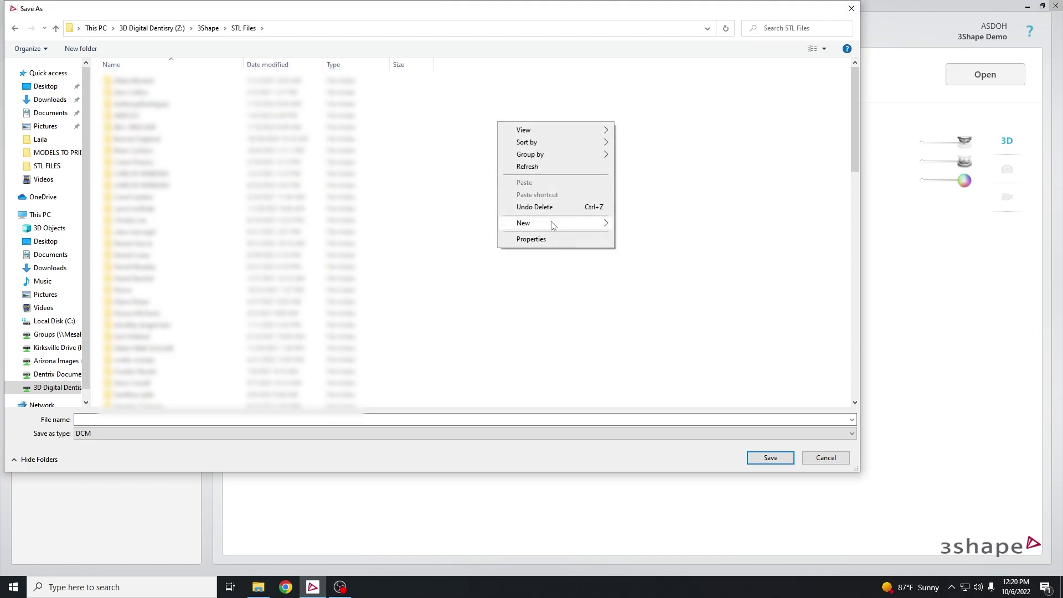
pyautogui.moveTo(553, 223)
pyautogui.click(640, 225)
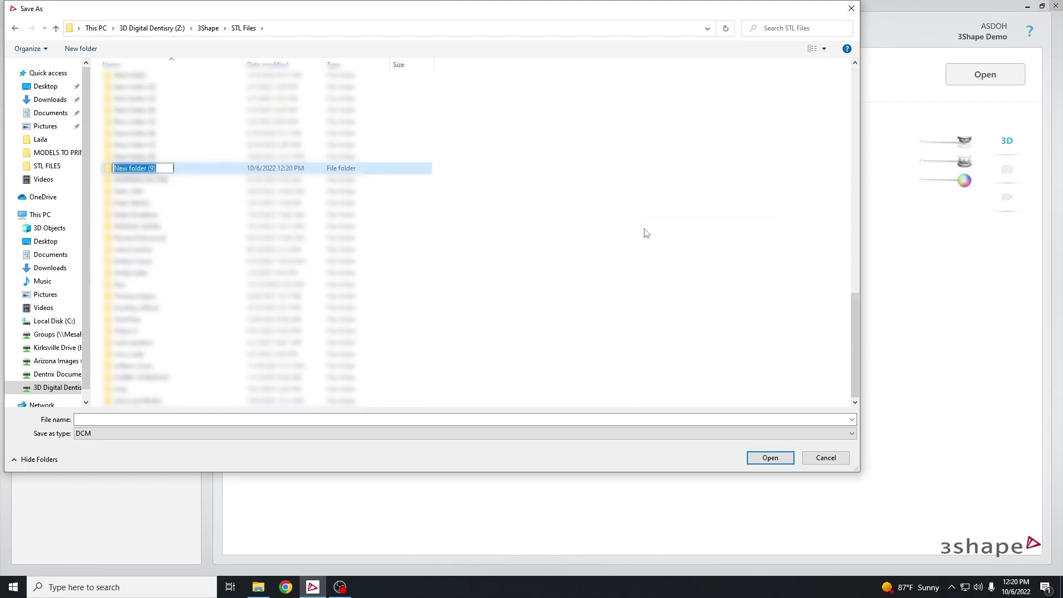
pyautogui.write('Exocod Model')
pyautogui.press('Return')
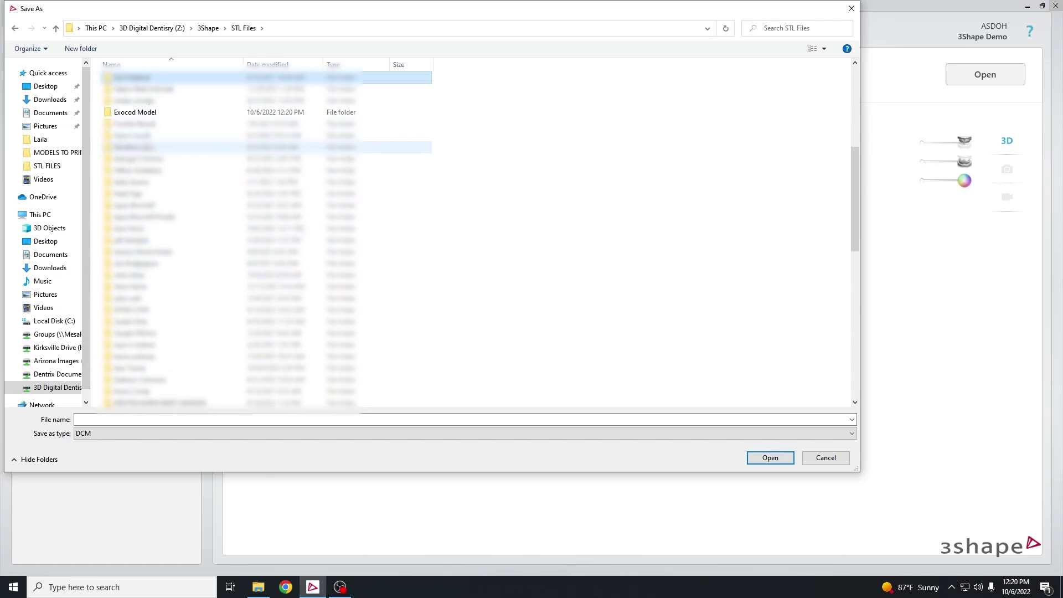
pyautogui.doubleClick(155, 114)
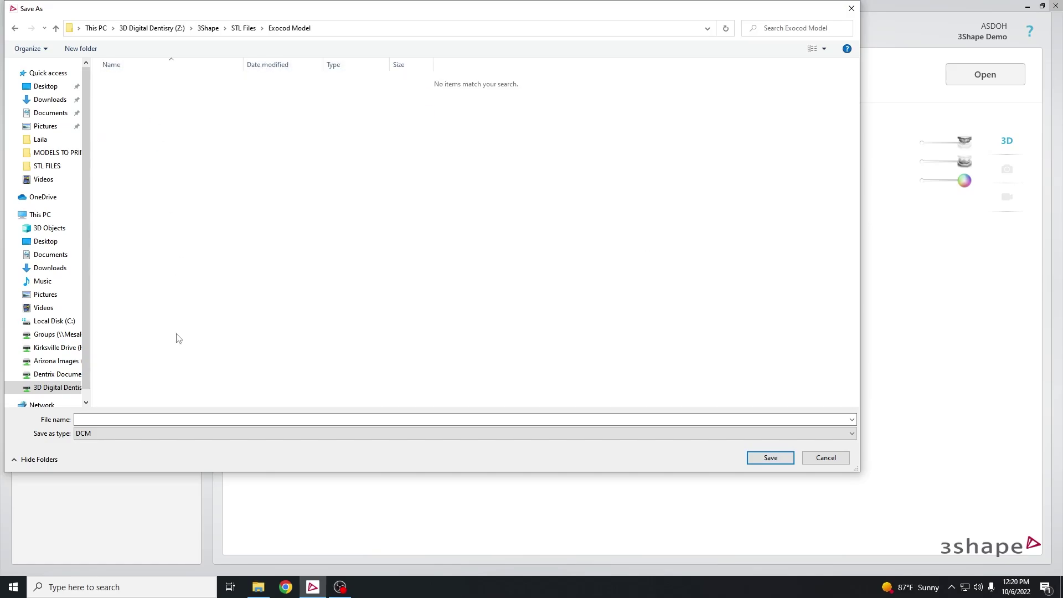
# Save the scans in STL format with the file name EM
pyautogui.click(127, 436)
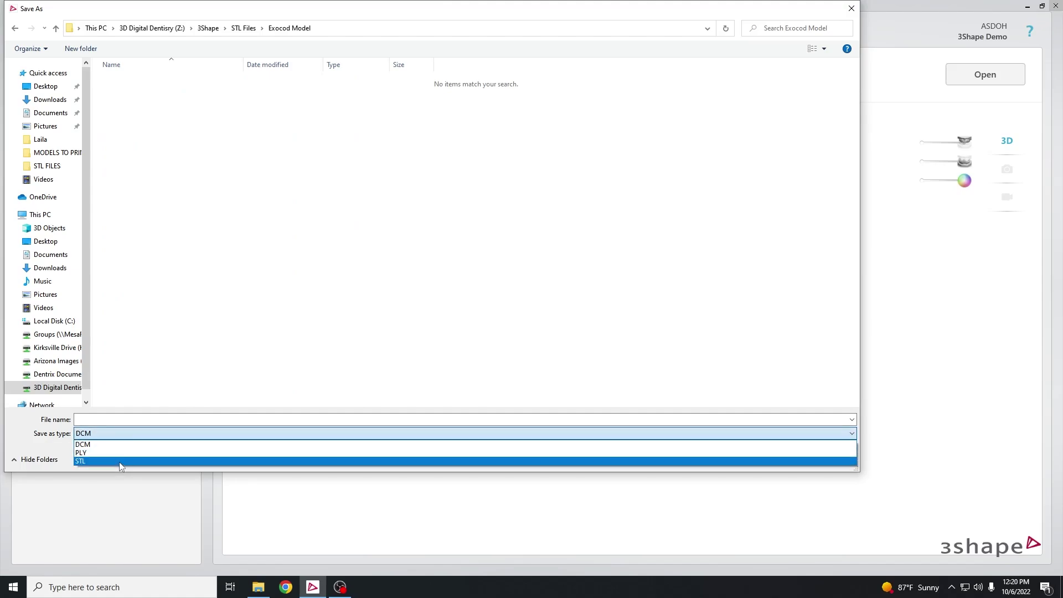
pyautogui.click(120, 463)
pyautogui.click(131, 420)
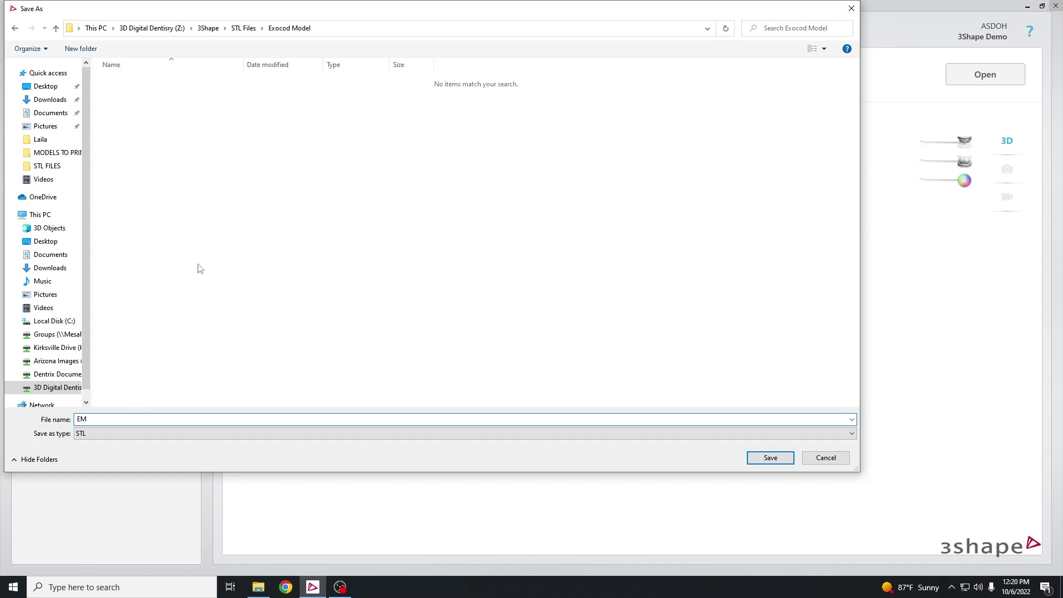
pyautogui.click(780, 461)
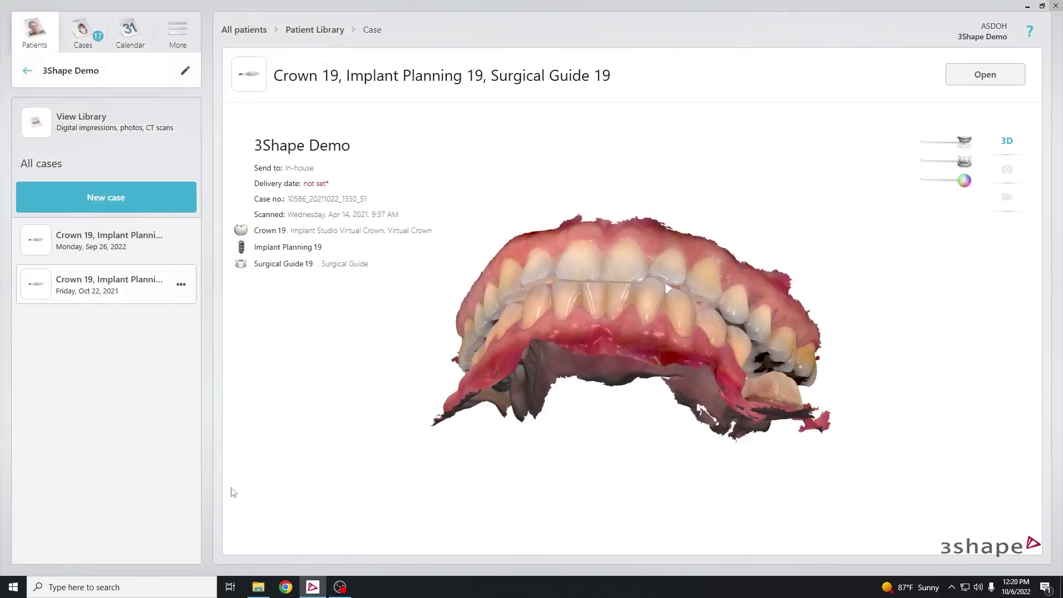
# Switch to File Explorer and open Z: > 3Shape > STL Files > Exocod Model to check the exported scans
pyautogui.click(258, 586)
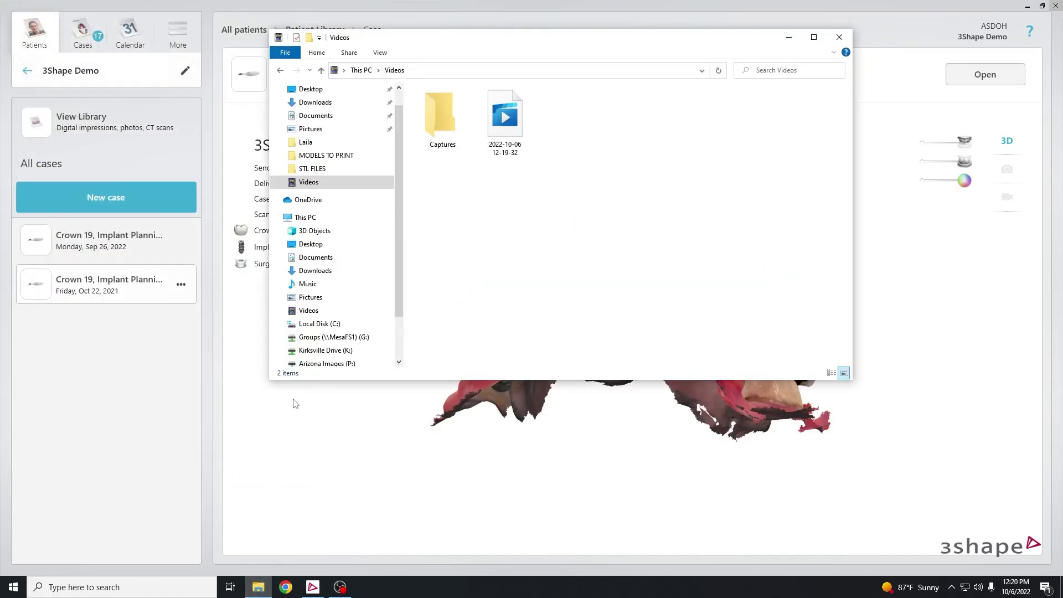
pyautogui.scroll(-2, 347, 354)
pyautogui.click(339, 338)
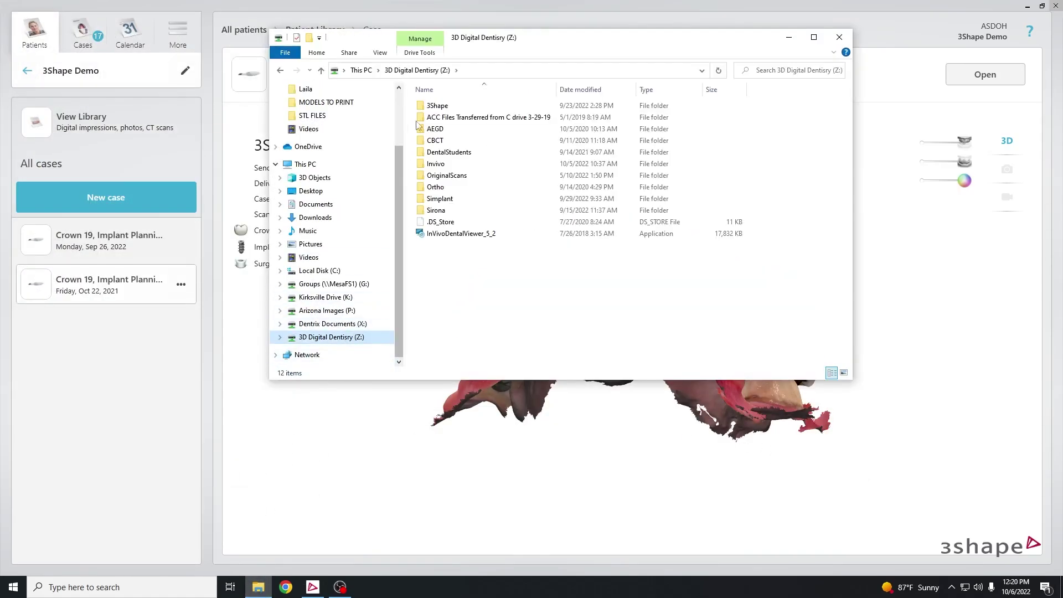
pyautogui.doubleClick(438, 105)
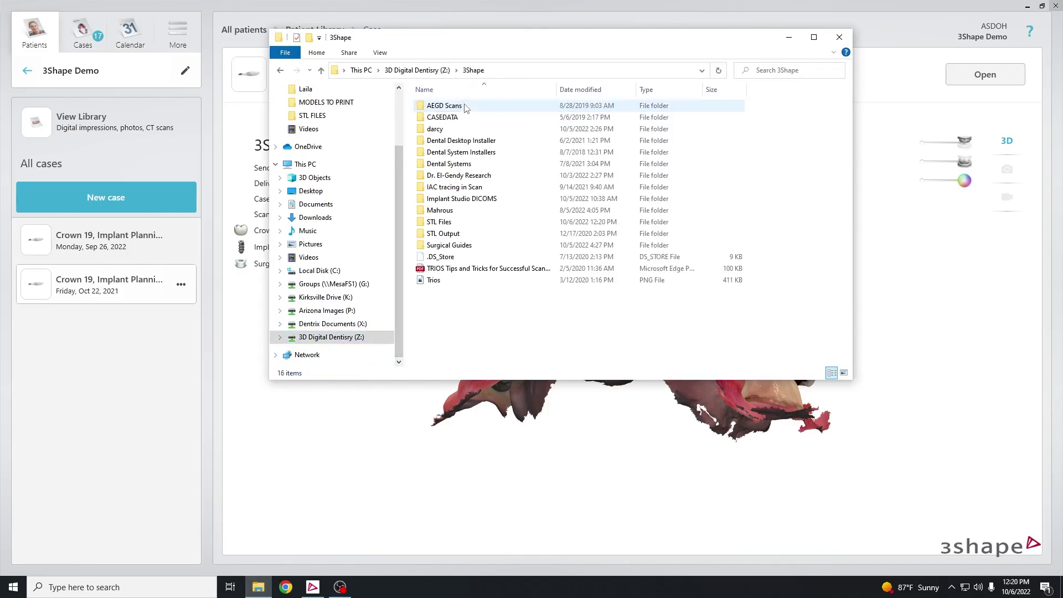
pyautogui.doubleClick(448, 222)
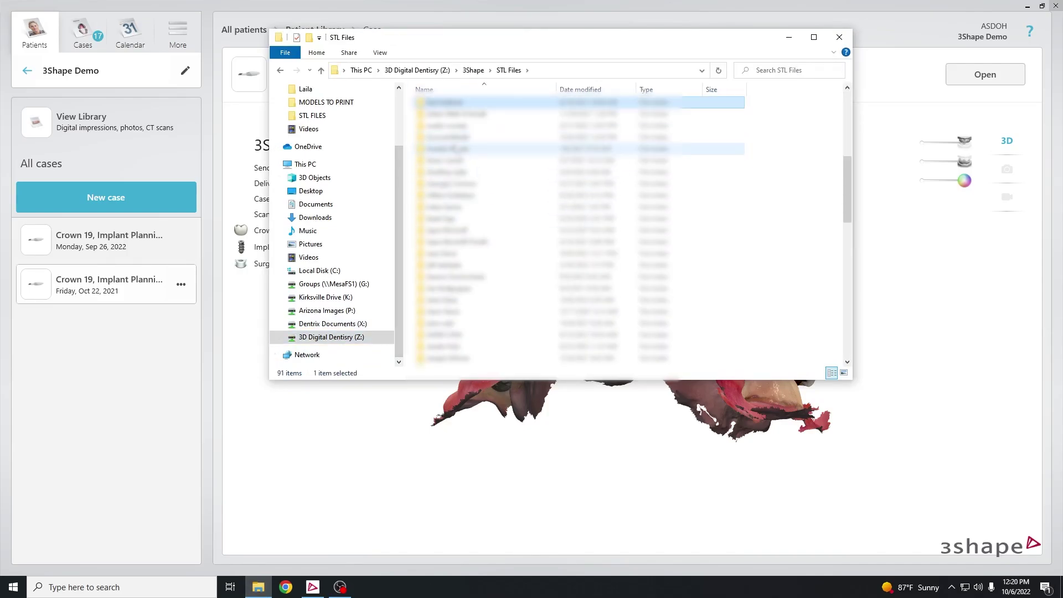
pyautogui.doubleClick(463, 140)
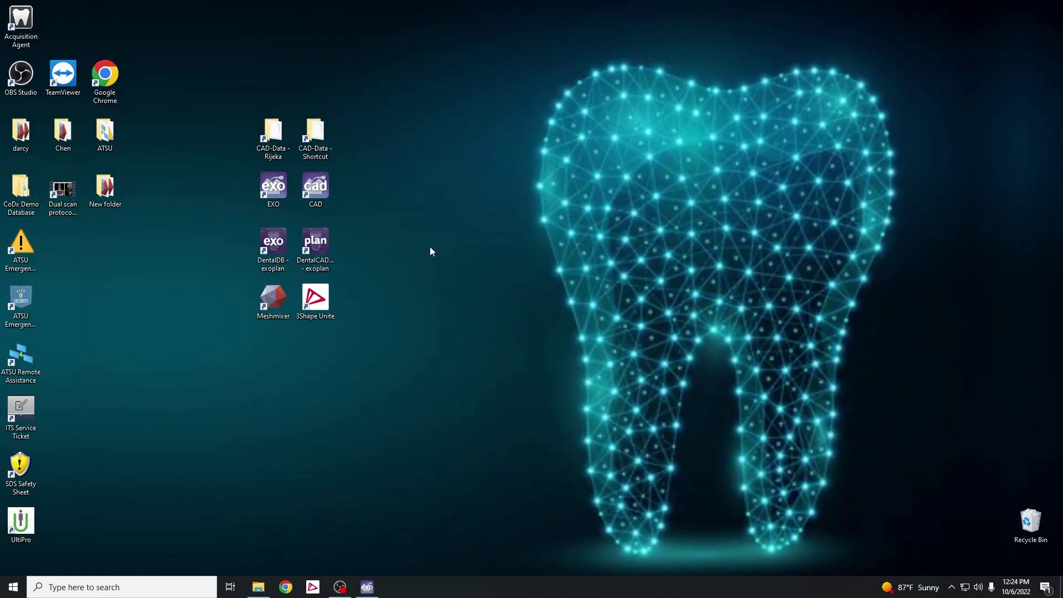
# Launch EXO from the desktop and enter client Default and patient name "Exocad Model" for the new project
pyautogui.click(272, 190)
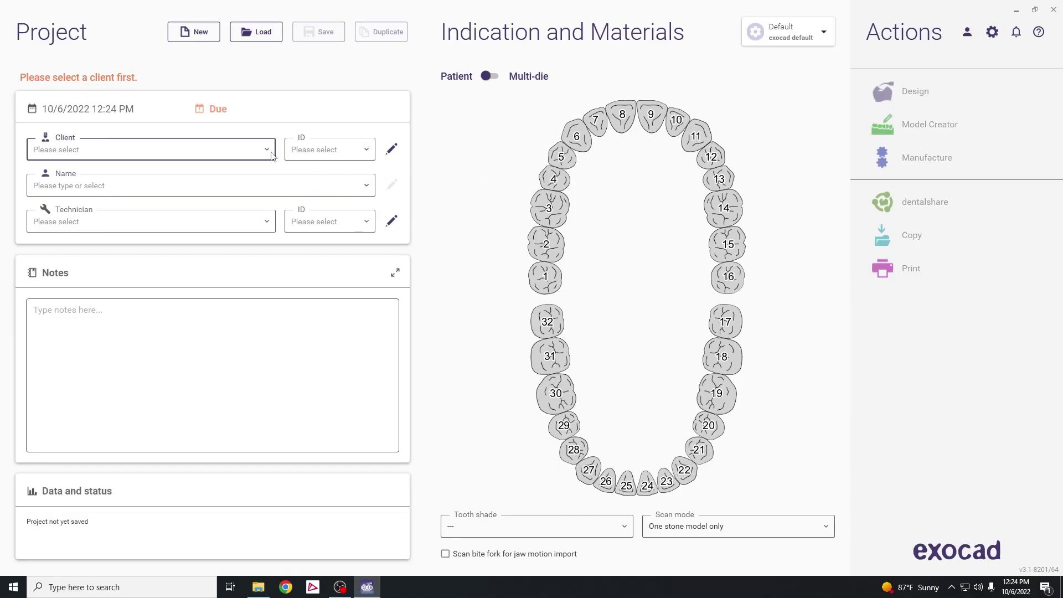
pyautogui.click(263, 156)
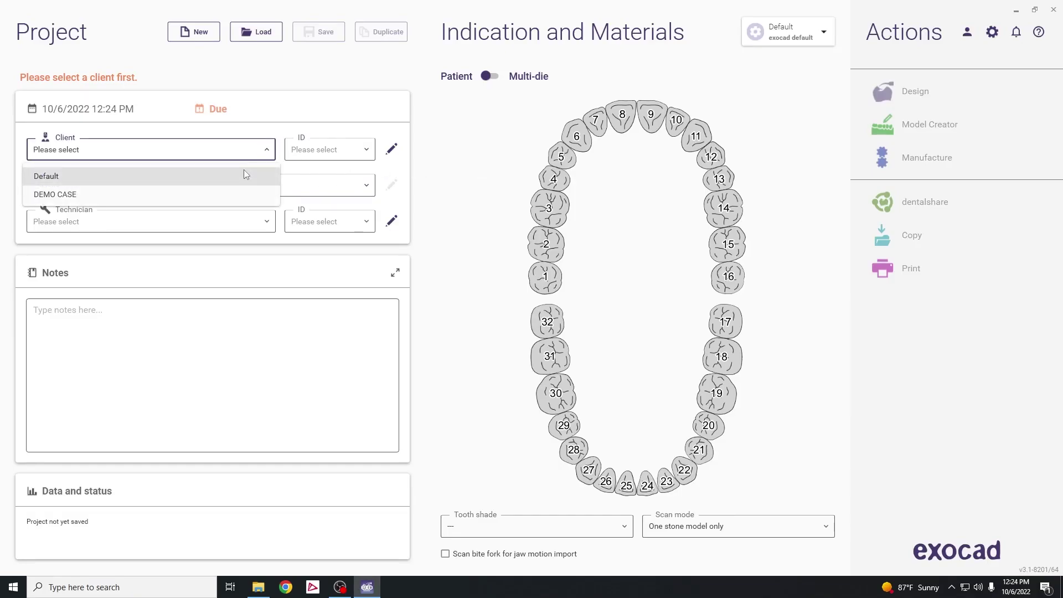
pyautogui.click(244, 171)
pyautogui.click(208, 190)
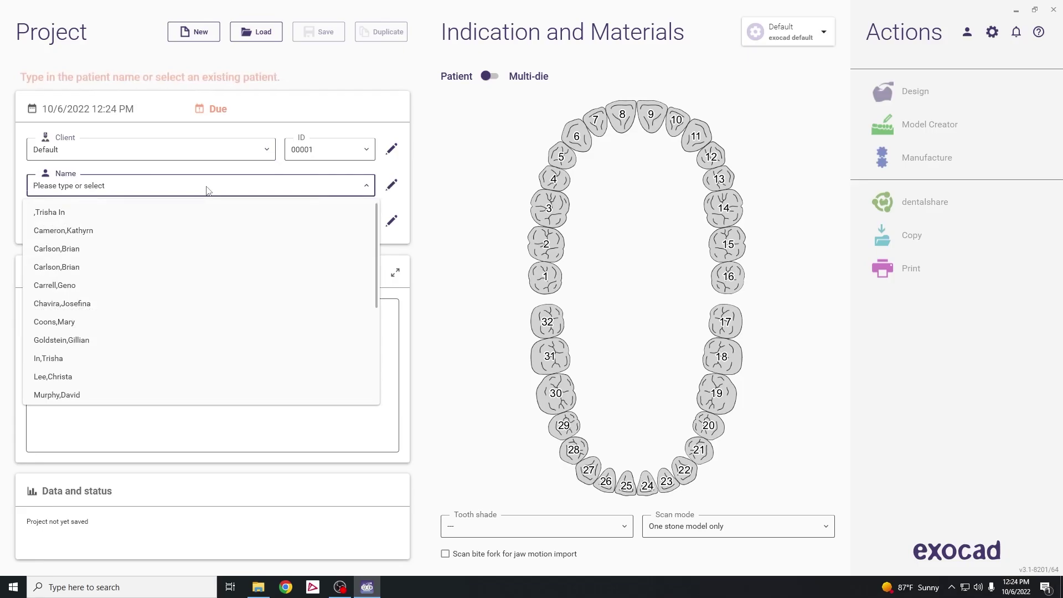
pyautogui.write('Exocad Model')
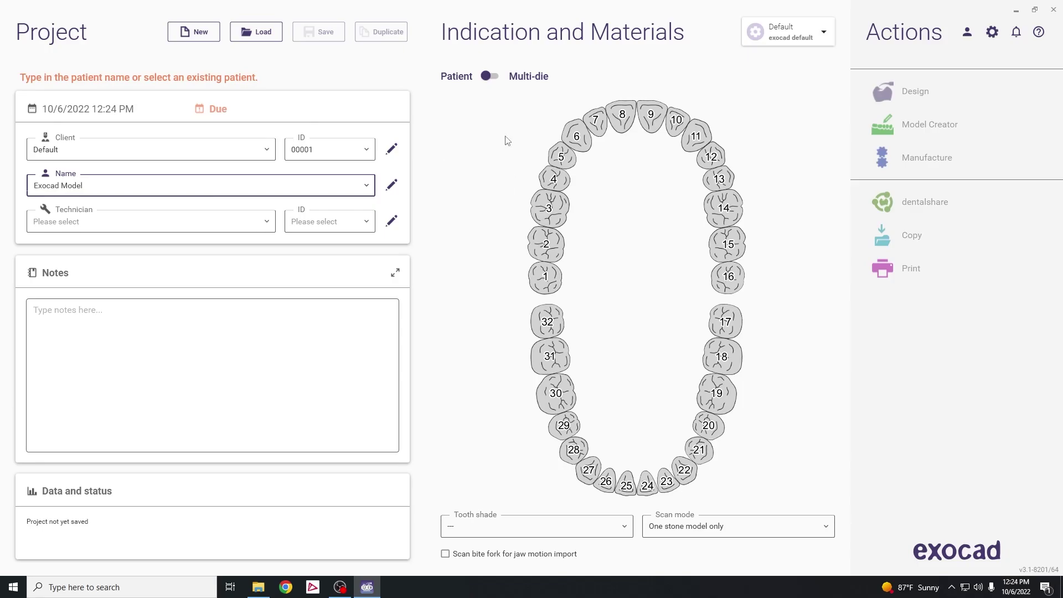
# Define tooth 2 as a healthy adjacent tooth without virtual extraction
pyautogui.click(547, 245)
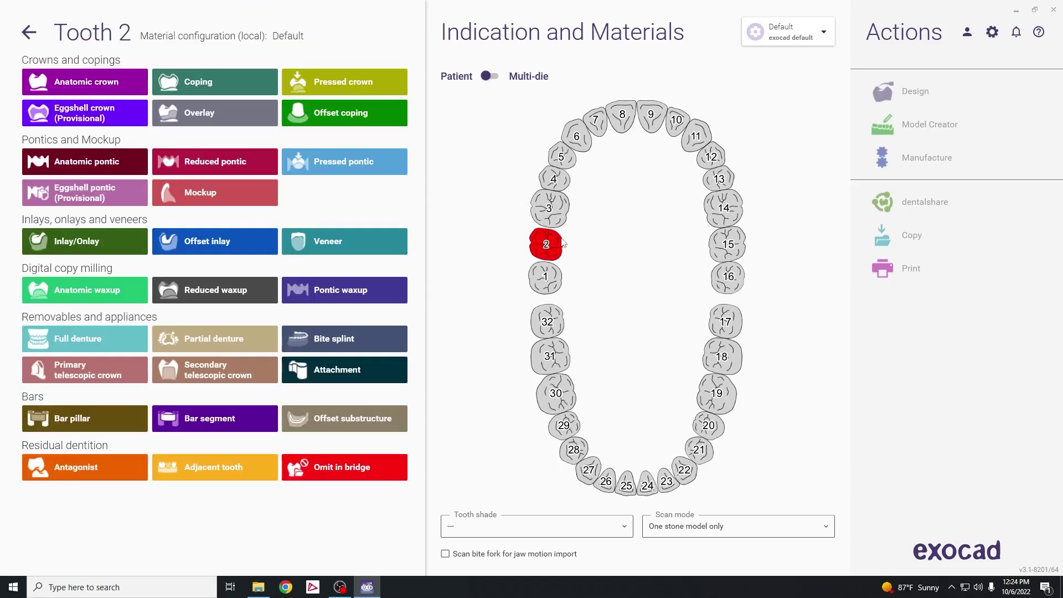
pyautogui.click(212, 470)
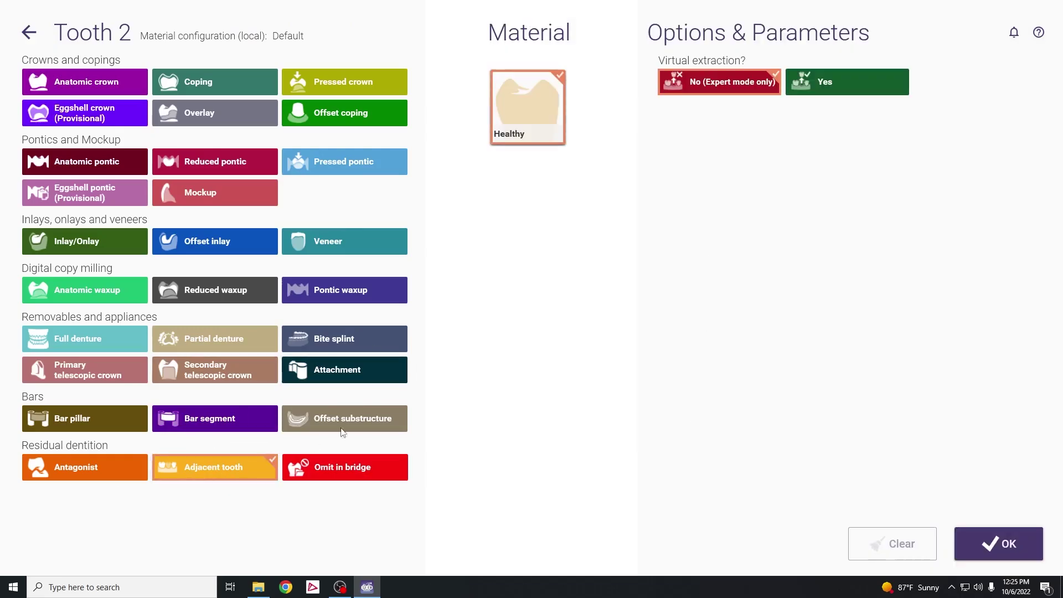
pyautogui.click(990, 548)
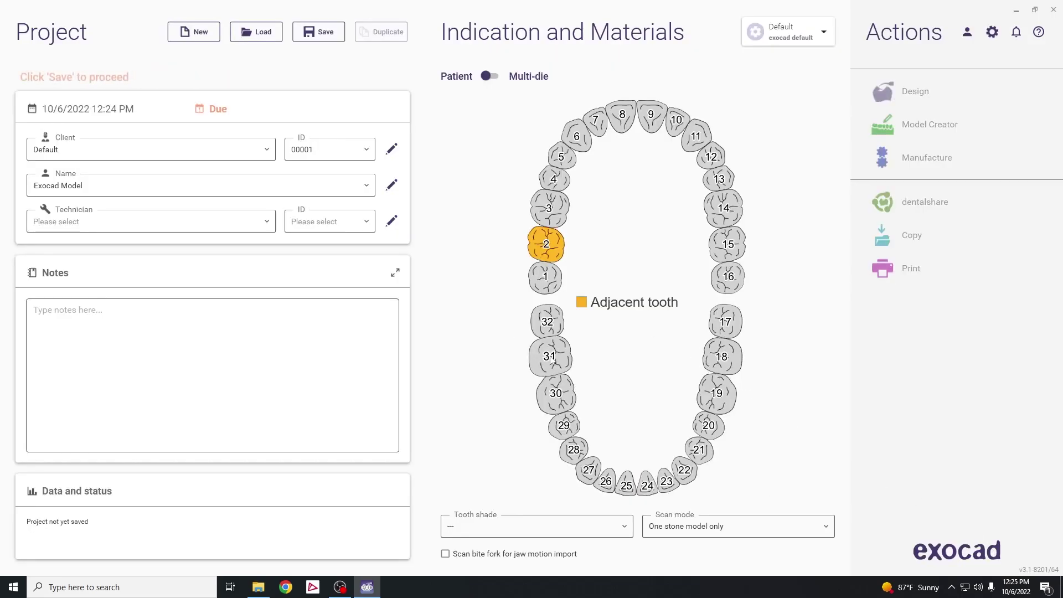
# Define tooth 31 as the antagonist and save the project
pyautogui.click(534, 355)
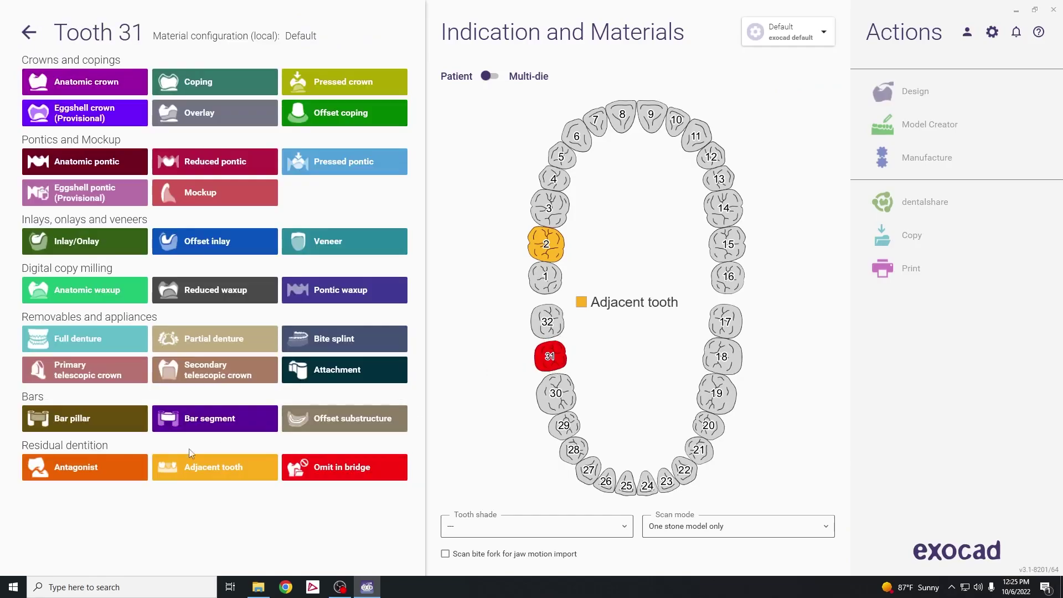
pyautogui.click(102, 465)
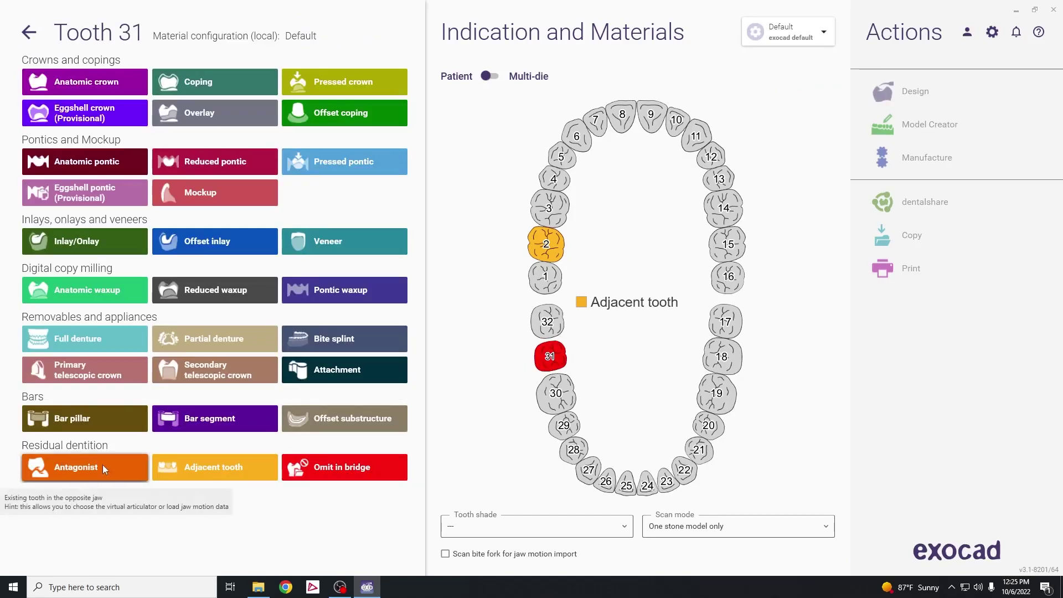
pyautogui.click(1004, 544)
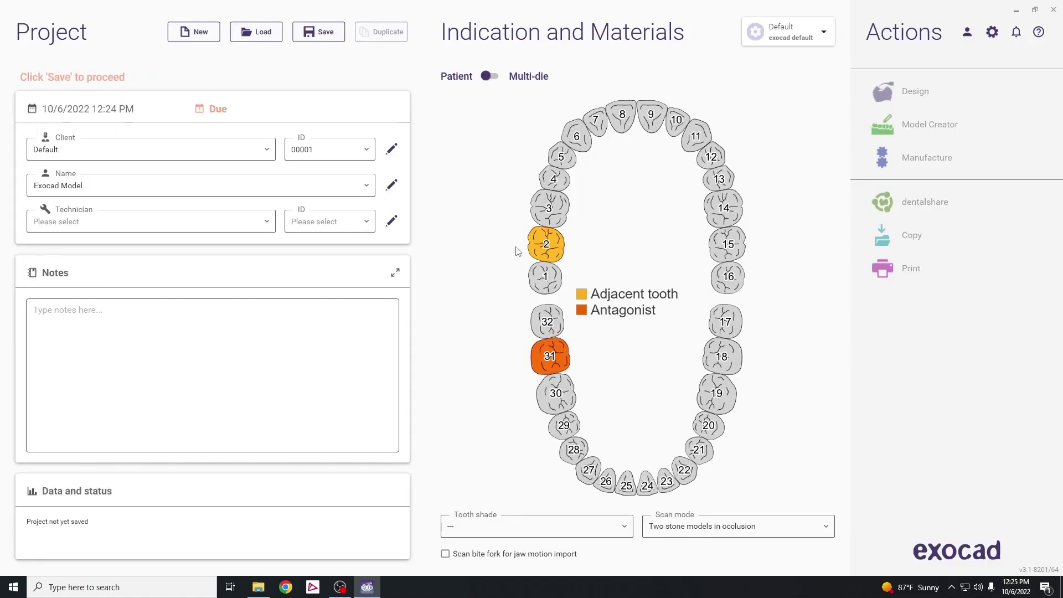
pyautogui.click(327, 35)
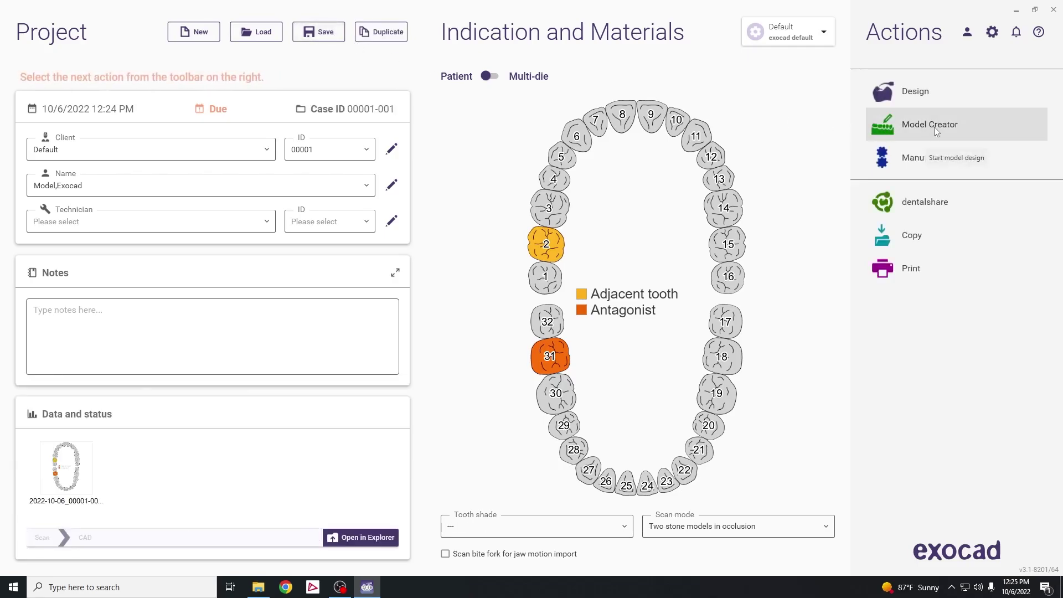
# Start Model Creator and browse to Z: > 3Shape > STL Files for the upper jaw scan
pyautogui.click(902, 128)
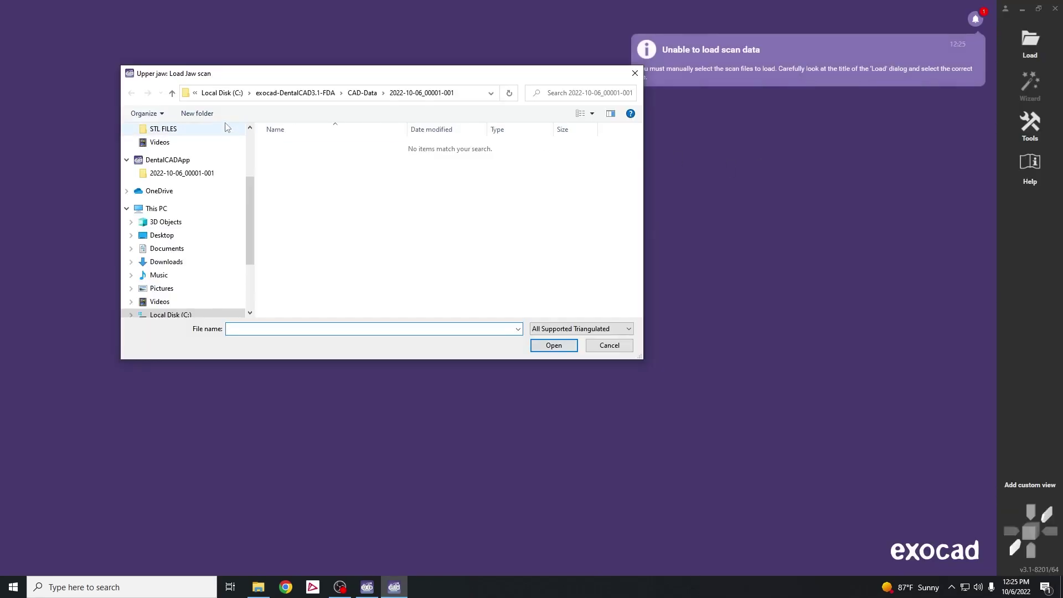
pyautogui.moveTo(247, 214); pyautogui.dragTo(250, 257)
pyautogui.click(211, 288)
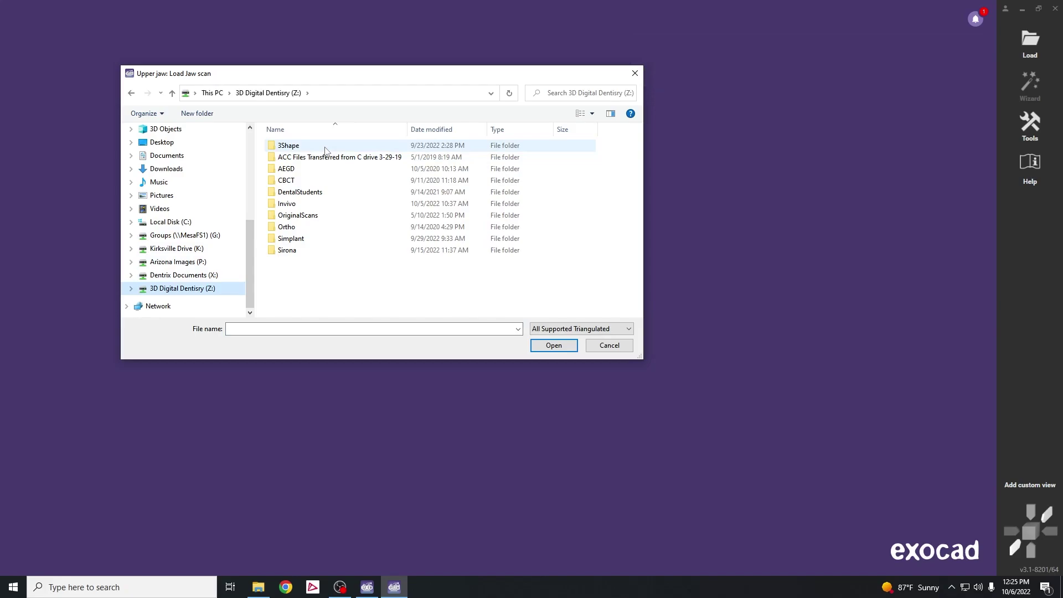
pyautogui.doubleClick(325, 148)
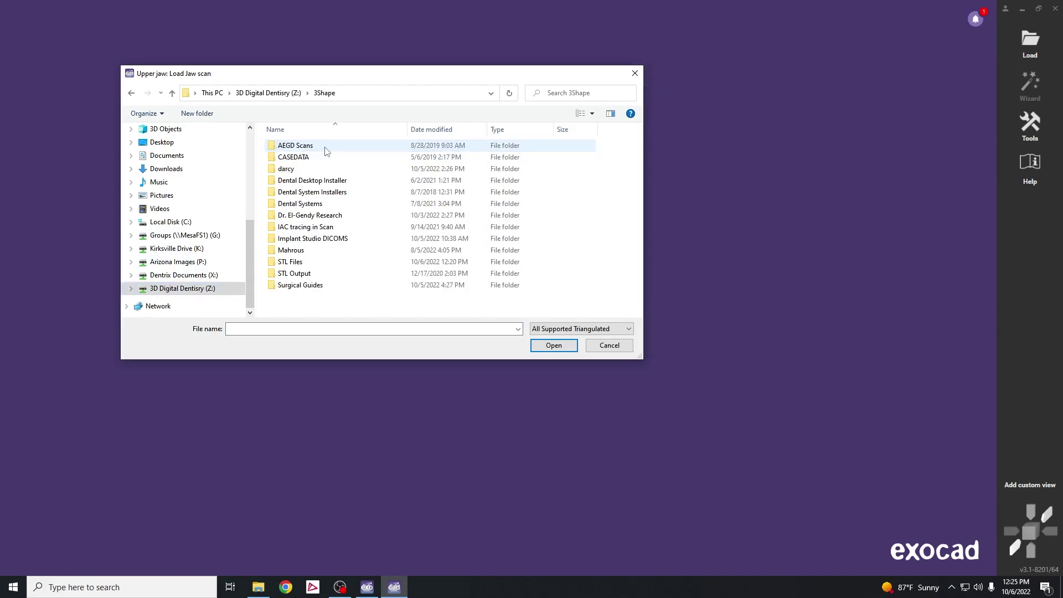
pyautogui.click(326, 264)
pyautogui.doubleClick(325, 264)
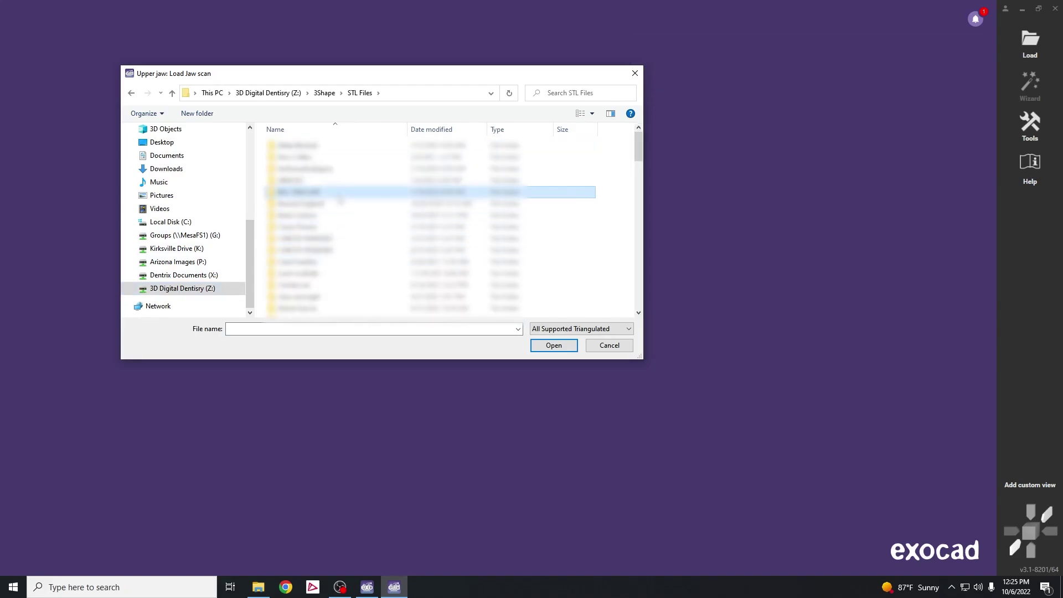
# From the Exocod Model folder, load EM UpperJawScan as the upper jaw and EM LowerJawScan as the lower antagonist
pyautogui.scroll(-5, 339, 198)
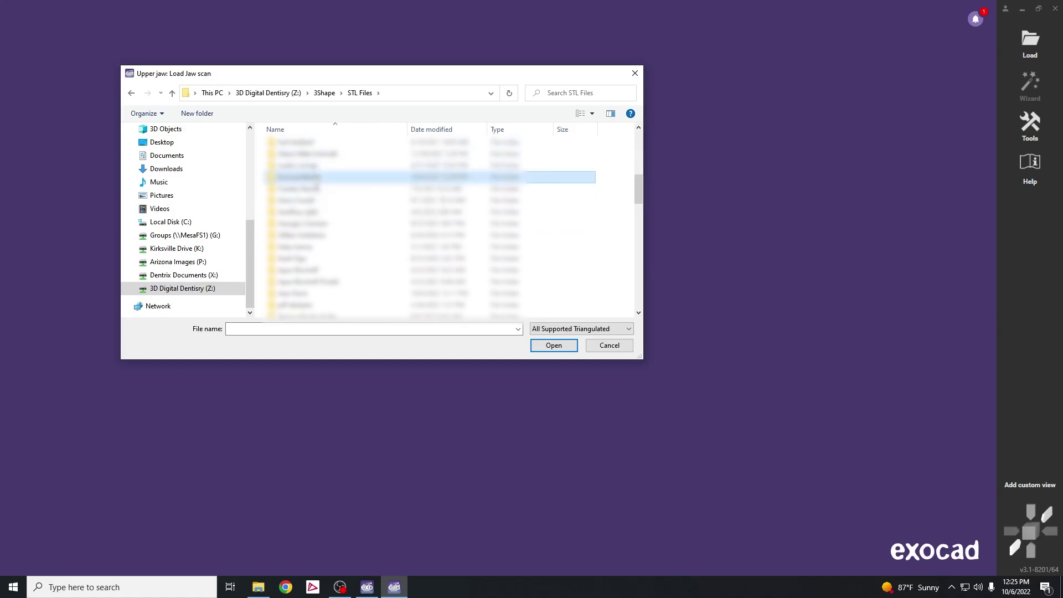
pyautogui.doubleClick(305, 176)
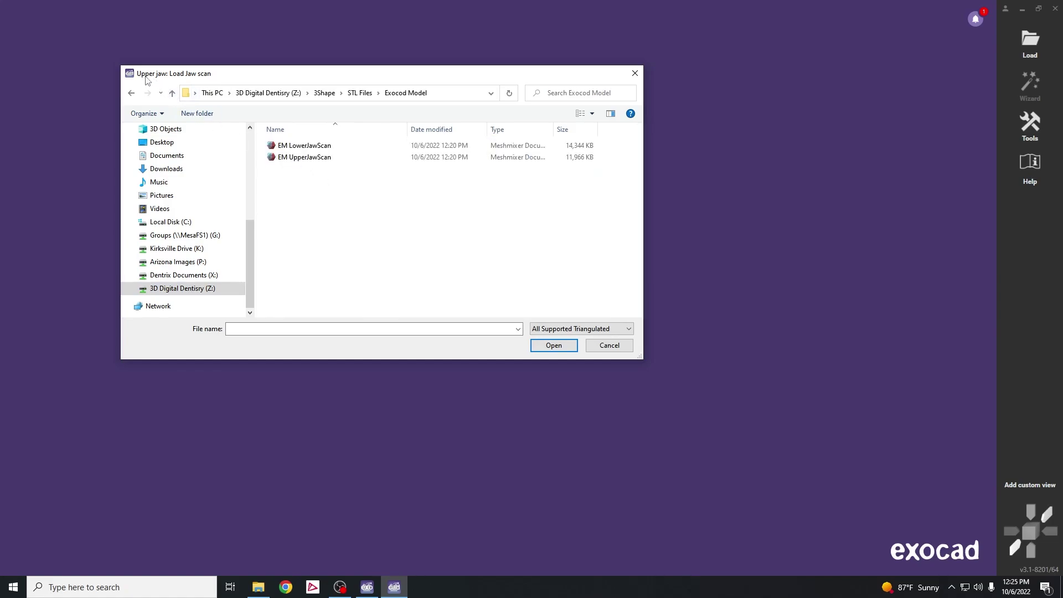
pyautogui.doubleClick(299, 158)
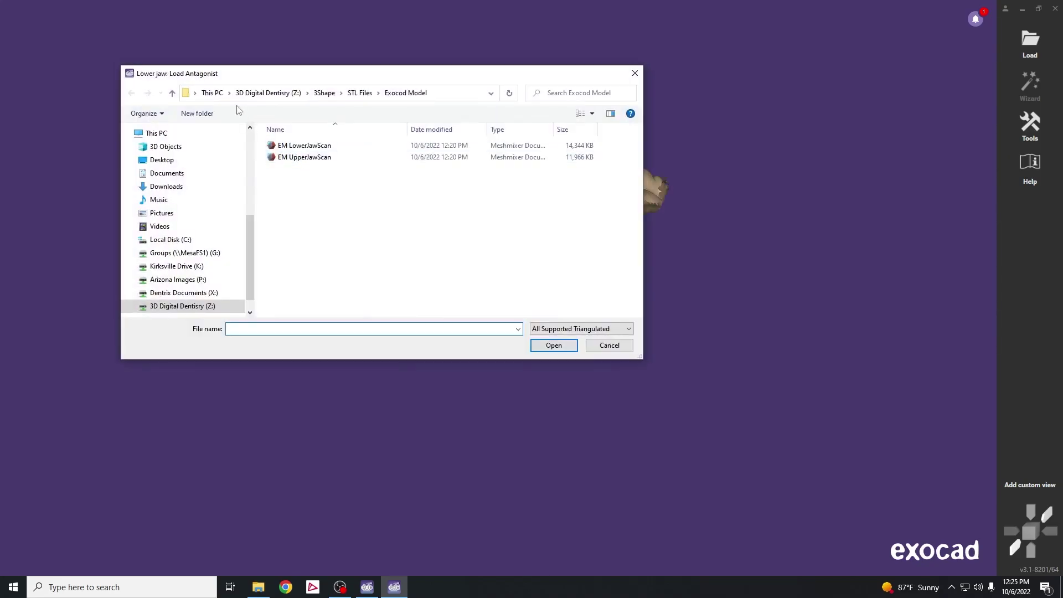
pyautogui.doubleClick(304, 146)
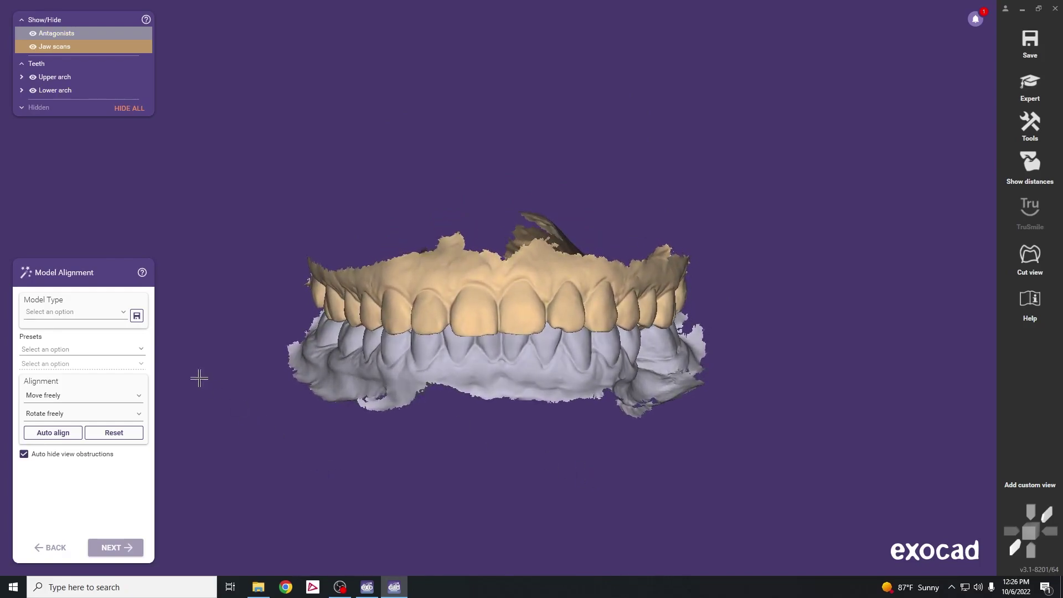
# Set the model type to Digital waxup model
pyautogui.click(123, 315)
pyautogui.scroll(-1, 122, 376)
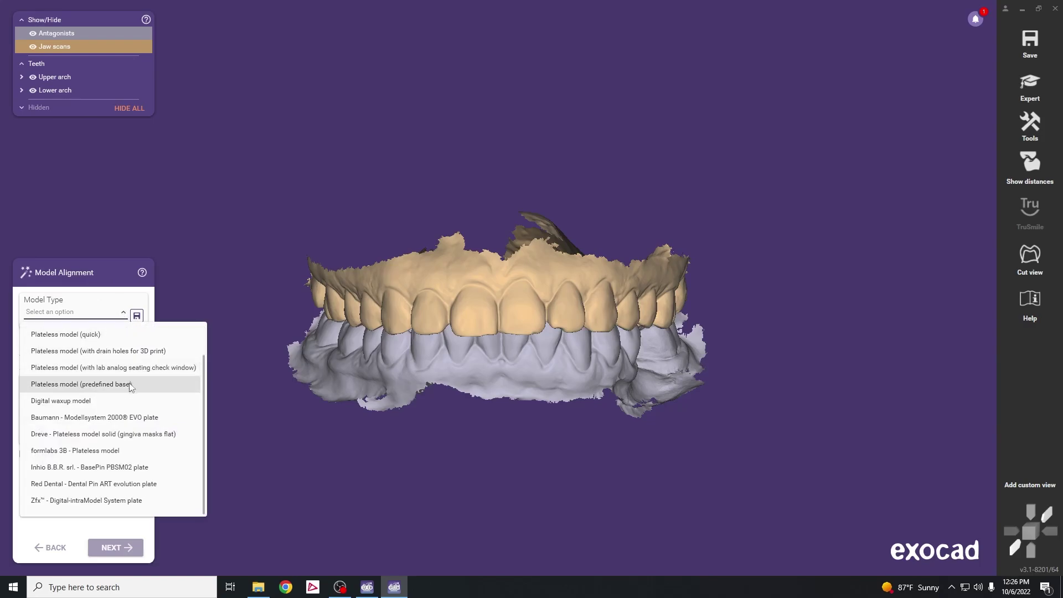
pyautogui.click(118, 401)
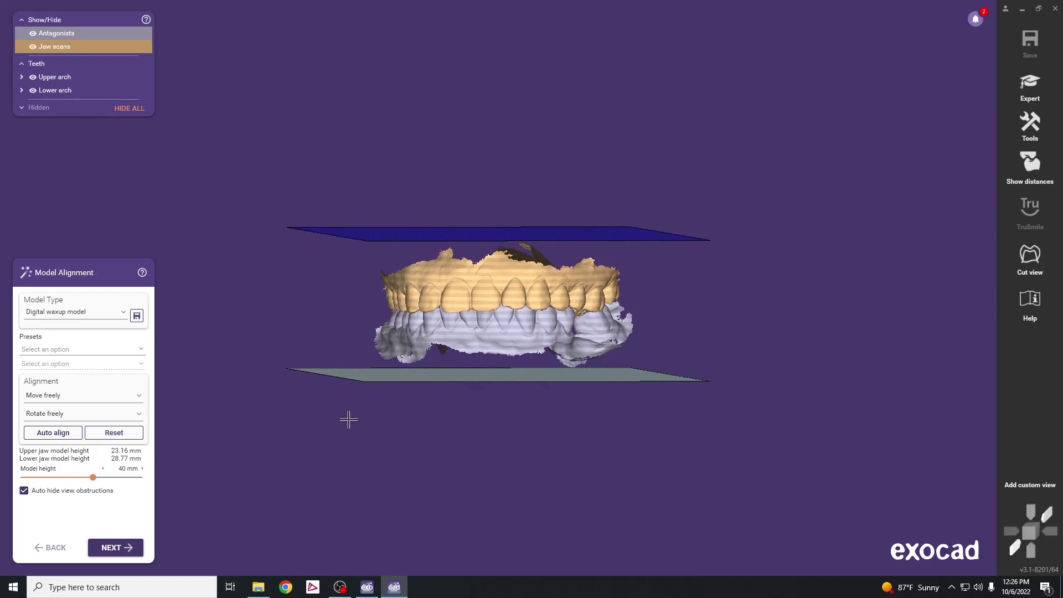
# Level the jaw scans between the base planes in front and side views, set the model height to 37.6 mm and accept the alignment
pyautogui.moveTo(648, 306)
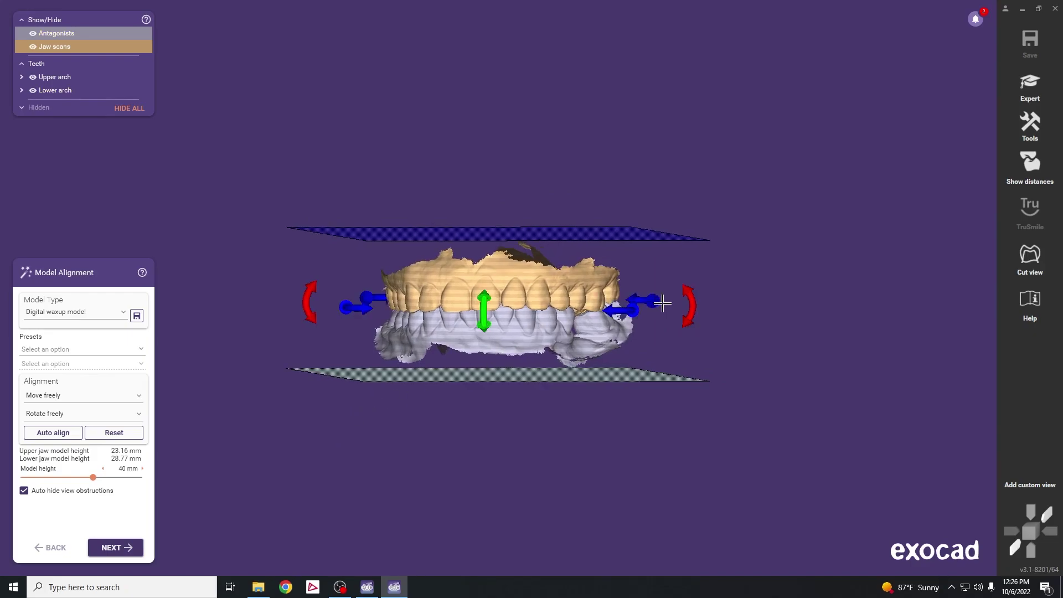
pyautogui.moveTo(695, 308)
pyautogui.mouseDown()
pyautogui.moveTo(693, 297)
pyautogui.moveTo(697, 306)
pyautogui.mouseUp()
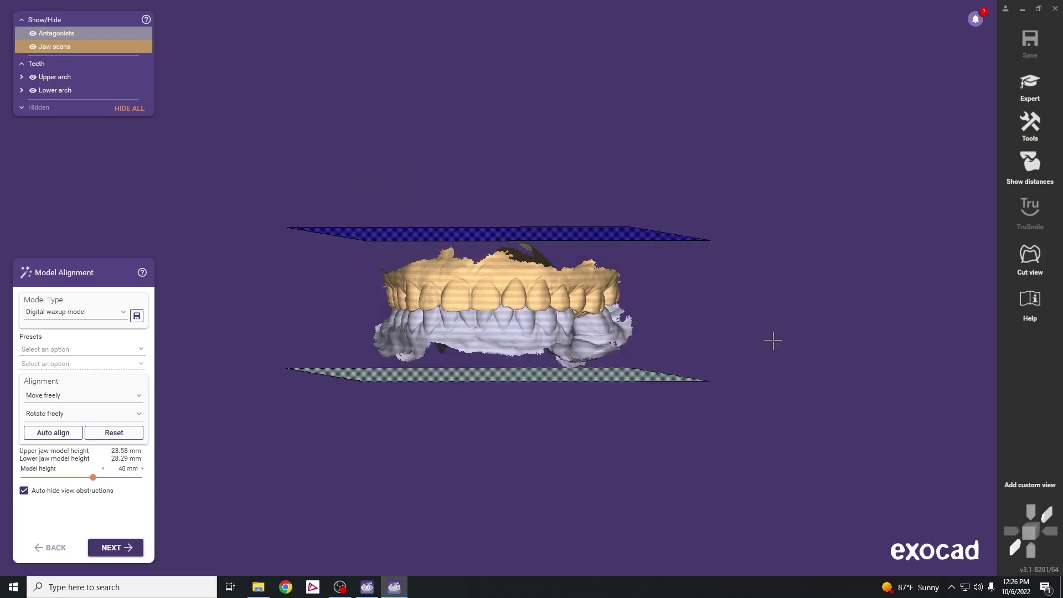
pyautogui.moveTo(766, 341); pyautogui.dragTo(765, 341, button='right')
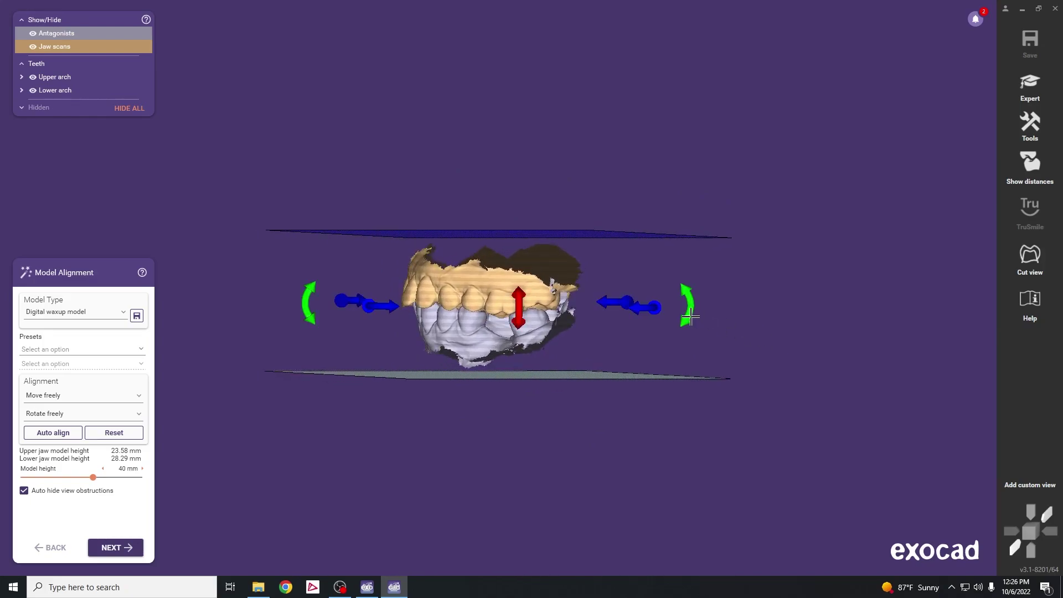
pyautogui.moveTo(691, 307); pyautogui.dragTo(682, 334)
pyautogui.moveTo(563, 421); pyautogui.dragTo(563, 420, button='right')
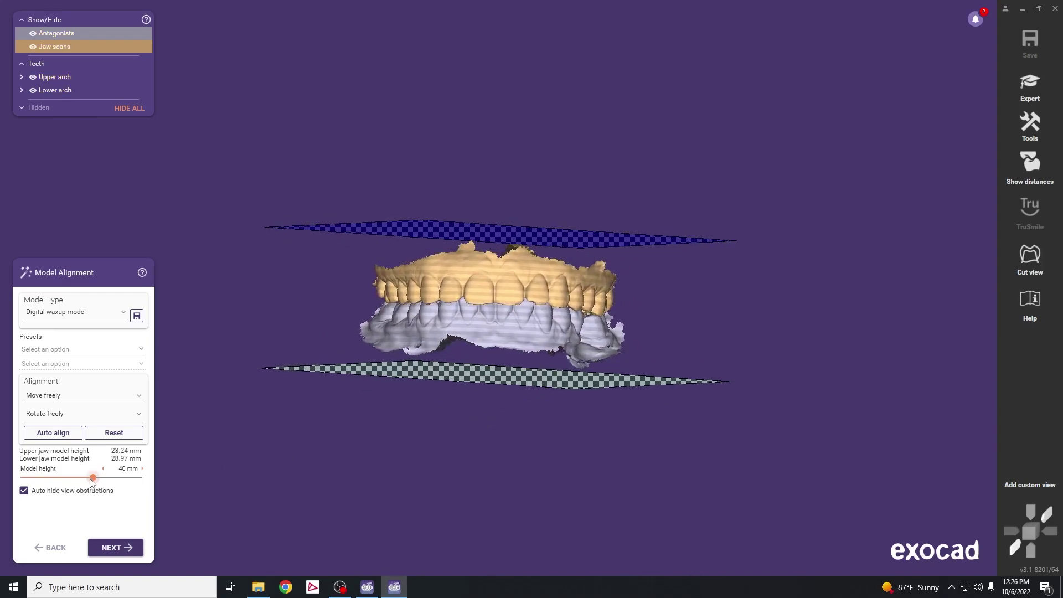
pyautogui.moveTo(93, 480)
pyautogui.mouseDown()
pyautogui.moveTo(67, 481)
pyautogui.moveTo(86, 482)
pyautogui.mouseUp()
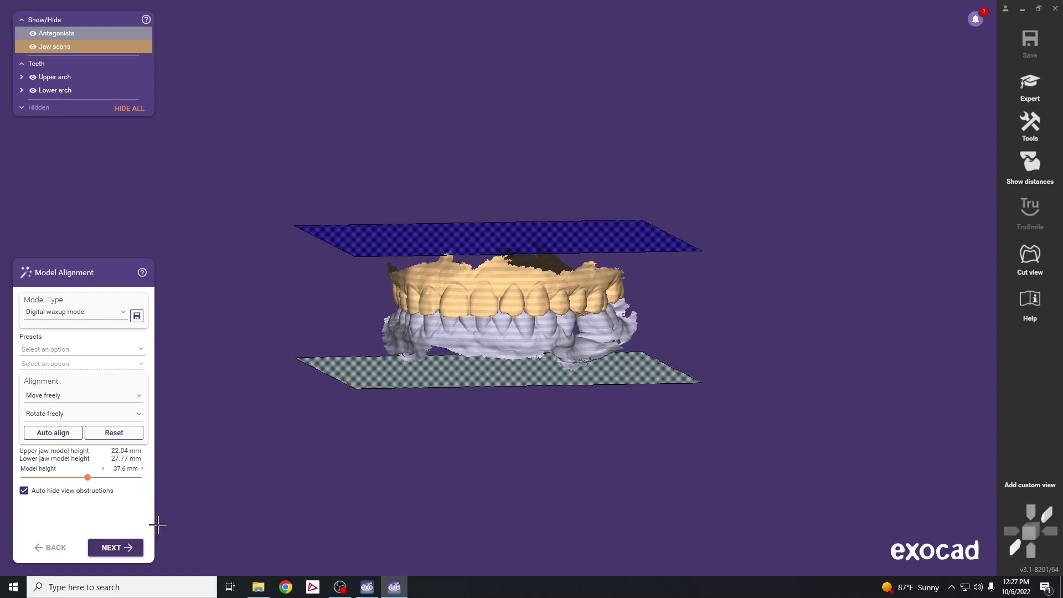
pyautogui.click(123, 549)
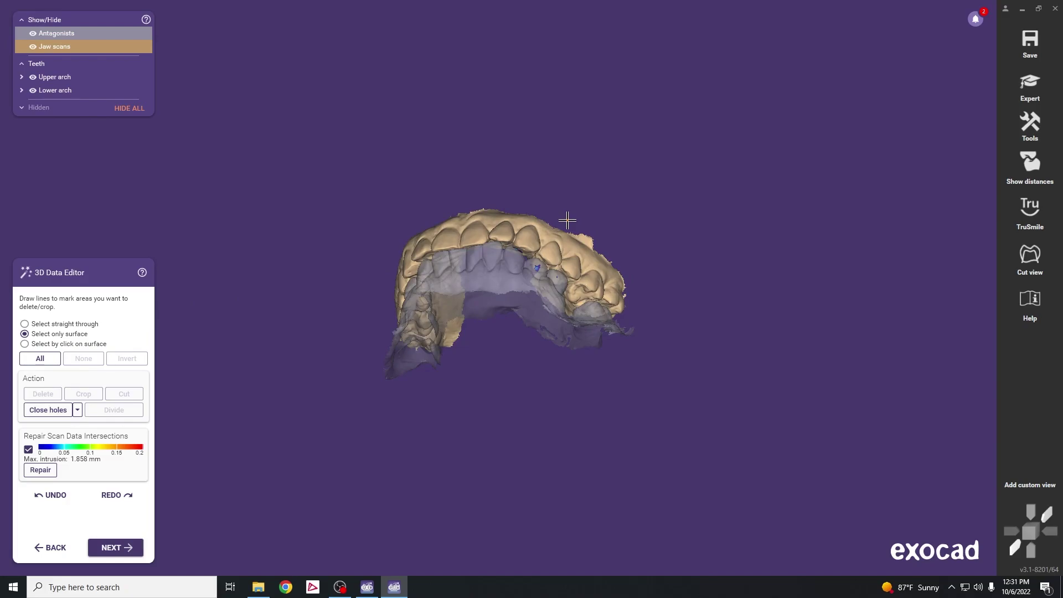
# Mark the protruding ragged gingival edges of the upper jaw scan with surface selections and delete them
pyautogui.moveTo(568, 221)
pyautogui.mouseDown()
pyautogui.moveTo(579, 247)
pyautogui.moveTo(607, 250)
pyautogui.moveTo(598, 222)
pyautogui.moveTo(568, 218)
pyautogui.mouseUp()
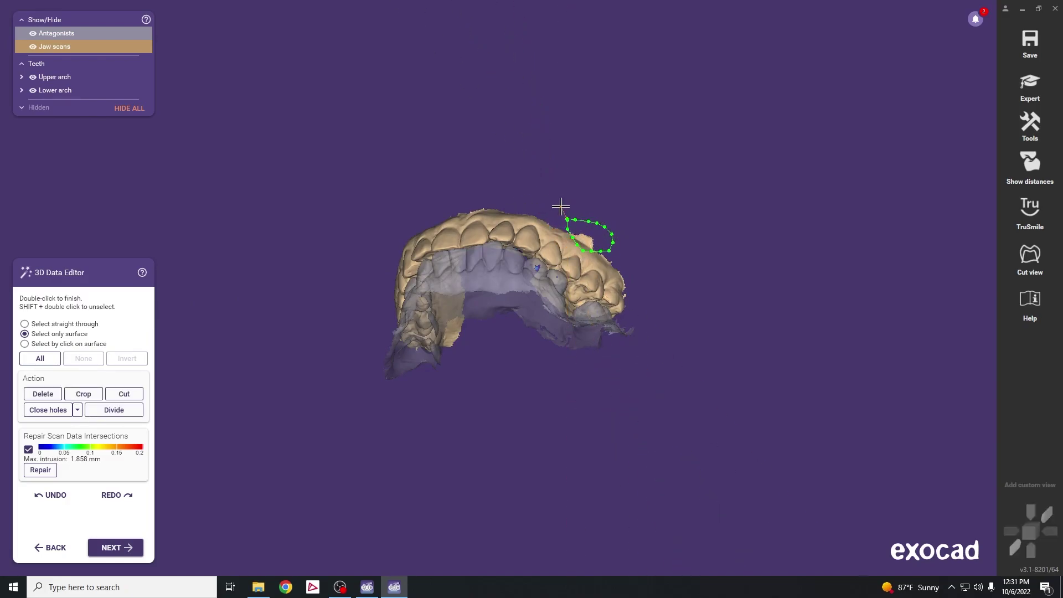
pyautogui.doubleClick(562, 206)
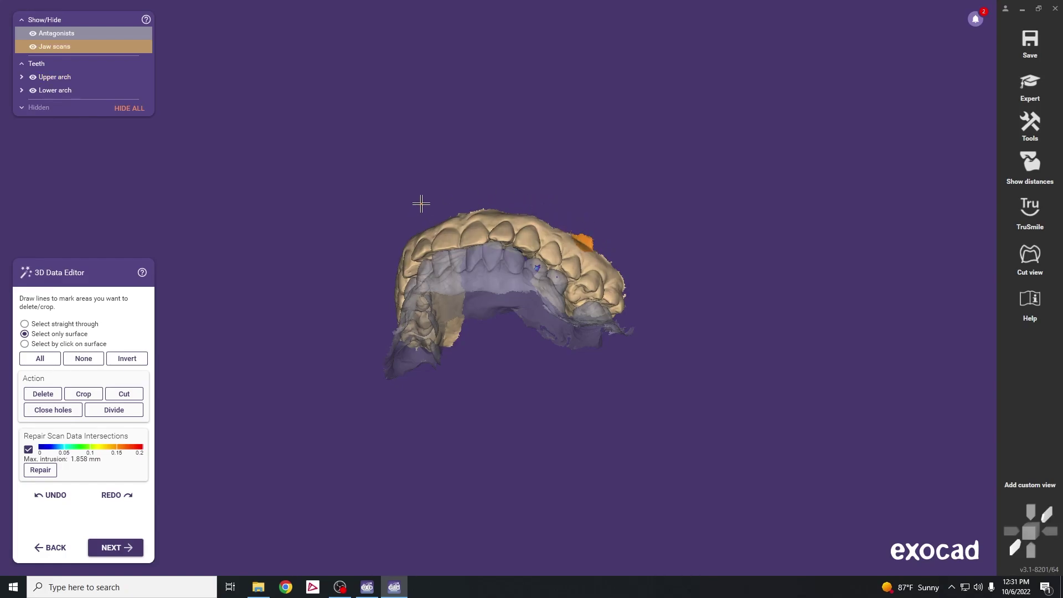
pyautogui.press('Delete')
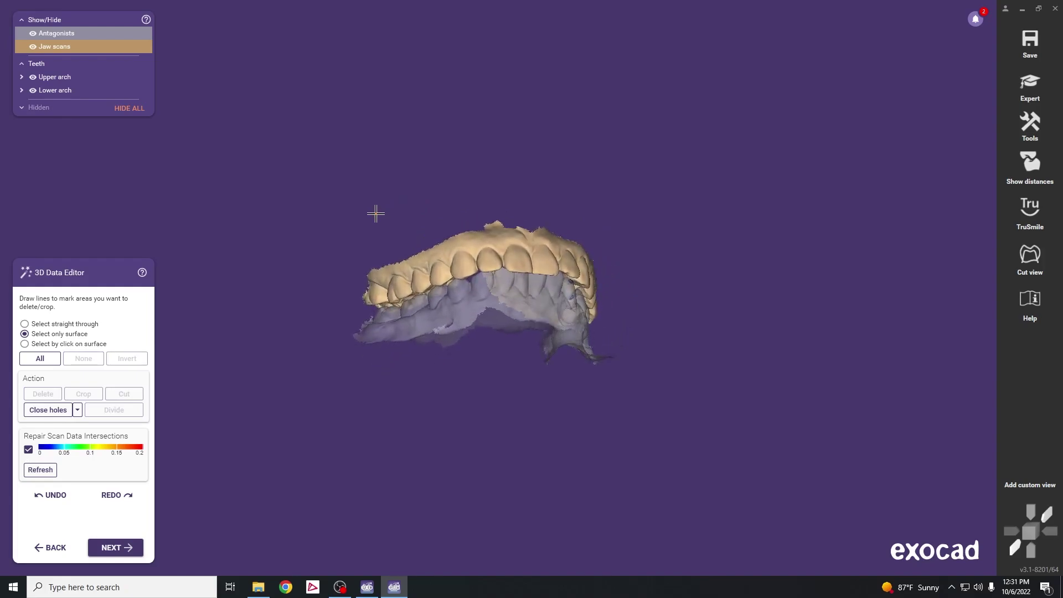
pyautogui.moveTo(468, 231)
pyautogui.mouseDown()
pyautogui.moveTo(487, 239)
pyautogui.moveTo(511, 228)
pyautogui.moveTo(474, 220)
pyautogui.moveTo(467, 231)
pyautogui.mouseUp()
pyautogui.doubleClick(467, 231)
pyautogui.press('Delete')
pyautogui.moveTo(449, 455); pyautogui.dragTo(451, 446, button='right')
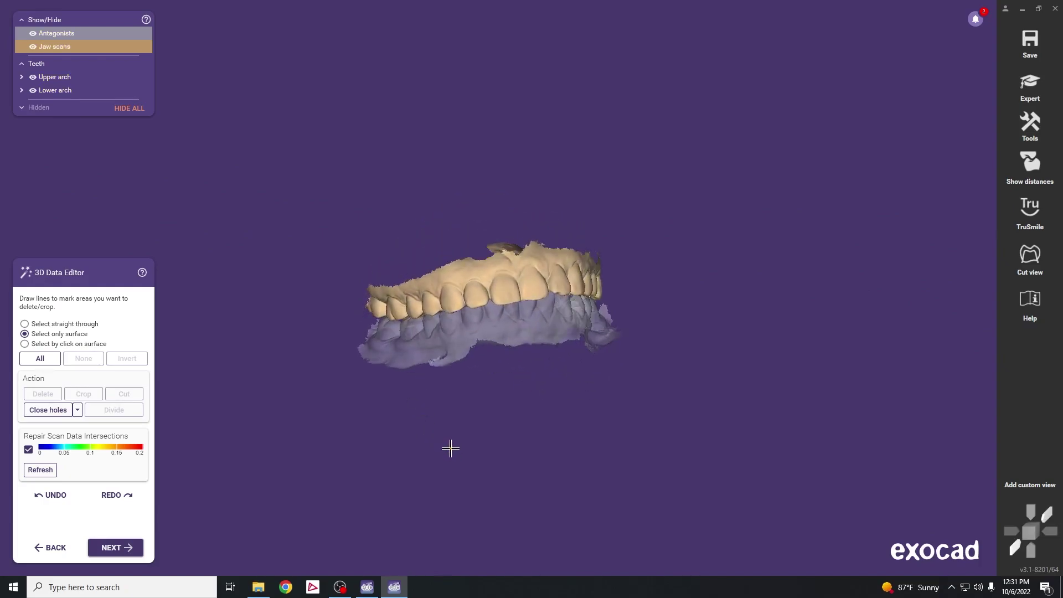
# Hide the upper jaw scan, then mark and delete excess scan data along the outer edges of the lower arch
pyautogui.click(33, 47)
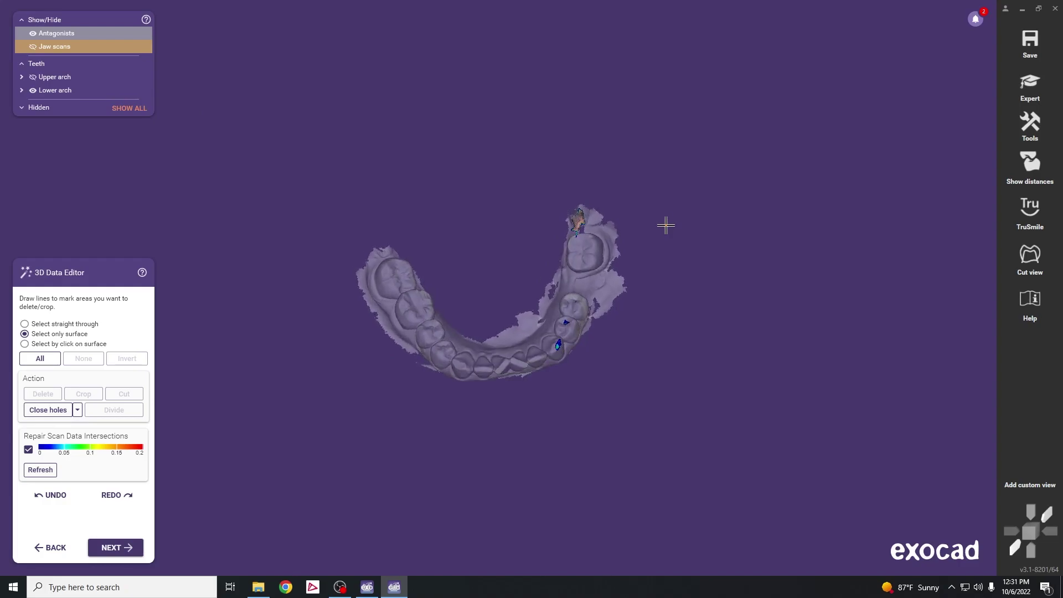
pyautogui.moveTo(622, 269)
pyautogui.mouseDown()
pyautogui.moveTo(607, 293)
pyautogui.moveTo(609, 325)
pyautogui.moveTo(631, 263)
pyautogui.mouseUp()
pyautogui.doubleClick(631, 264)
pyautogui.press('Delete')
pyautogui.moveTo(365, 340); pyautogui.dragTo(363, 341, button='right')
pyautogui.moveTo(414, 375)
pyautogui.mouseDown()
pyautogui.moveTo(449, 383)
pyautogui.moveTo(414, 403)
pyautogui.moveTo(411, 384)
pyautogui.mouseUp()
pyautogui.doubleClick(410, 382)
pyautogui.press('Delete')
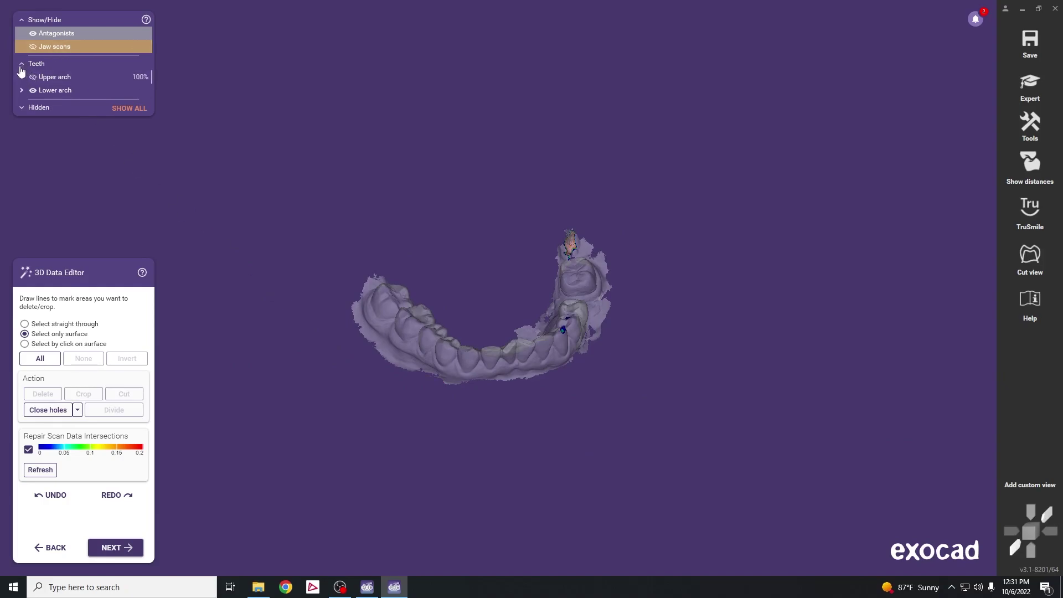
# Show both jaw scans together and examine the area behind the last molars for overlapping surfaces
pyautogui.click(32, 48)
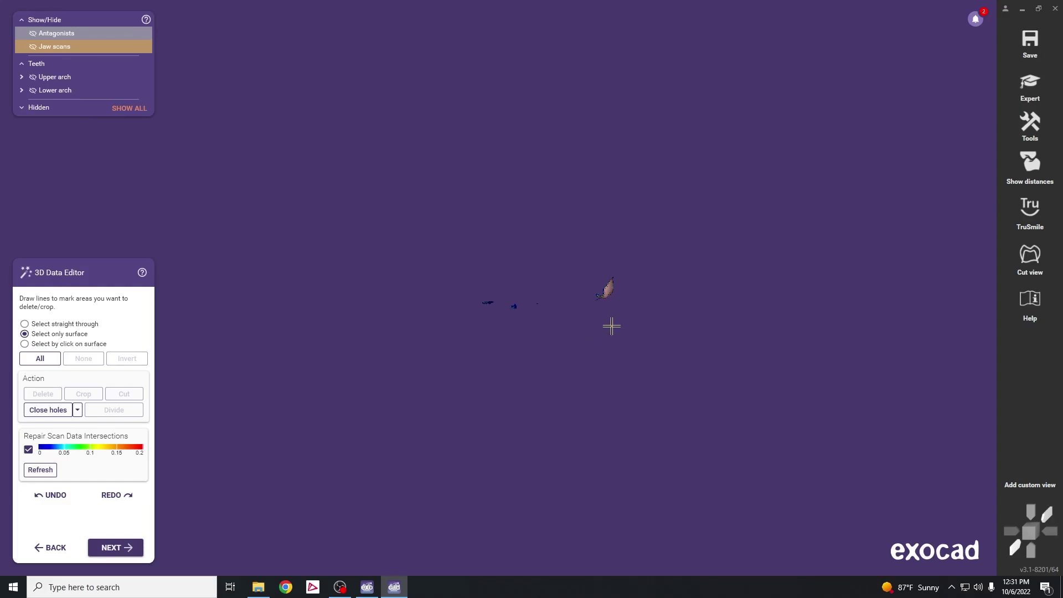
pyautogui.click(31, 36)
pyautogui.click(34, 48)
pyautogui.scroll(5, 634, 323)
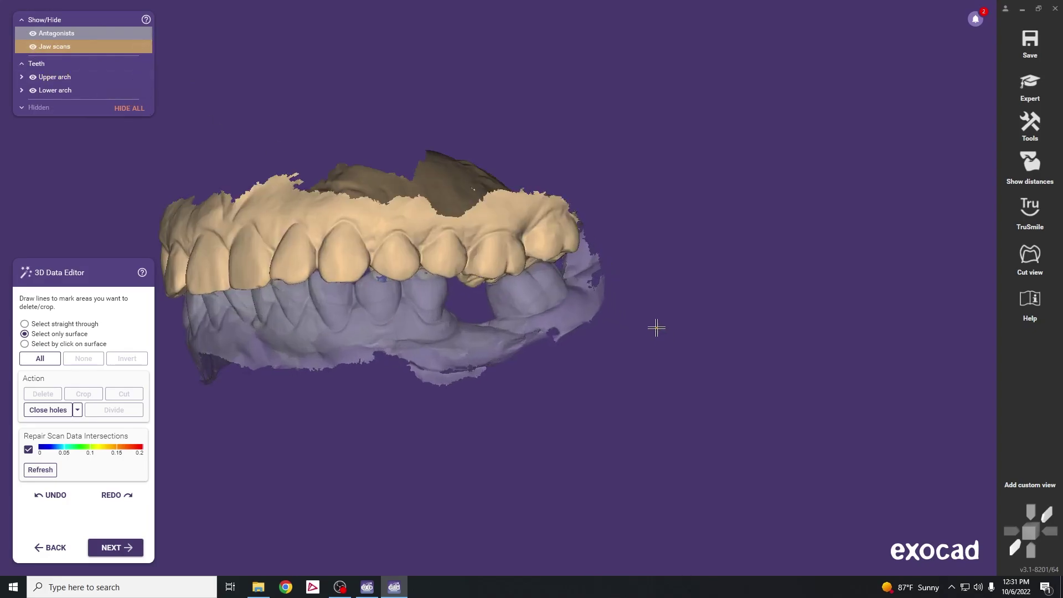
pyautogui.moveTo(634, 324); pyautogui.dragTo(634, 323, button='right')
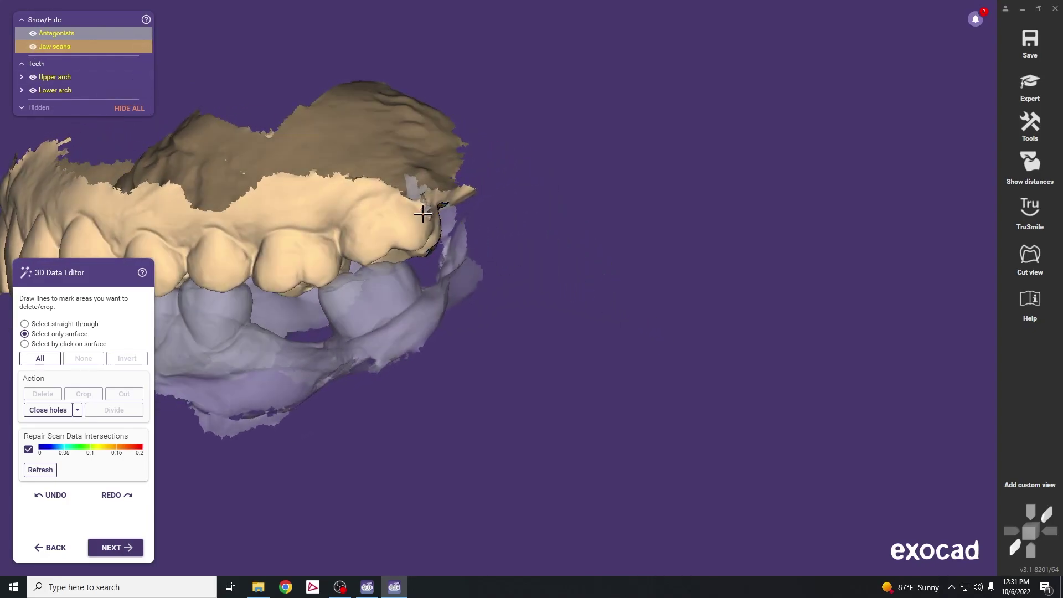
pyautogui.click(468, 232)
pyautogui.moveTo(511, 190); pyautogui.dragTo(305, 143, button='right')
pyautogui.scroll(-3, 562, 228)
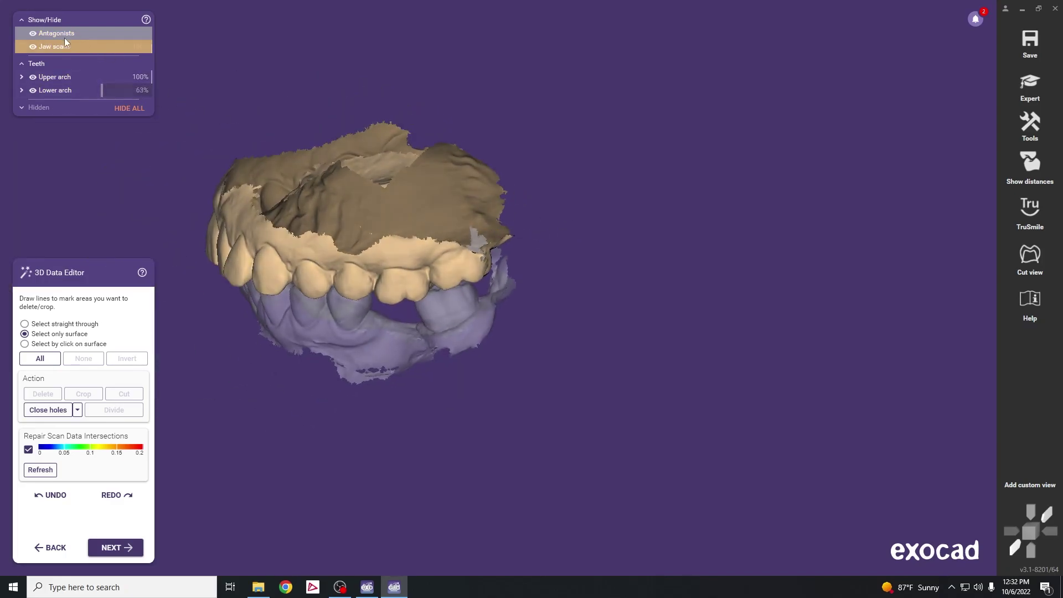
# Hide the upper jaw scan and delete the stray flap behind the last lower molar that intersects the upper jaw
pyautogui.click(32, 48)
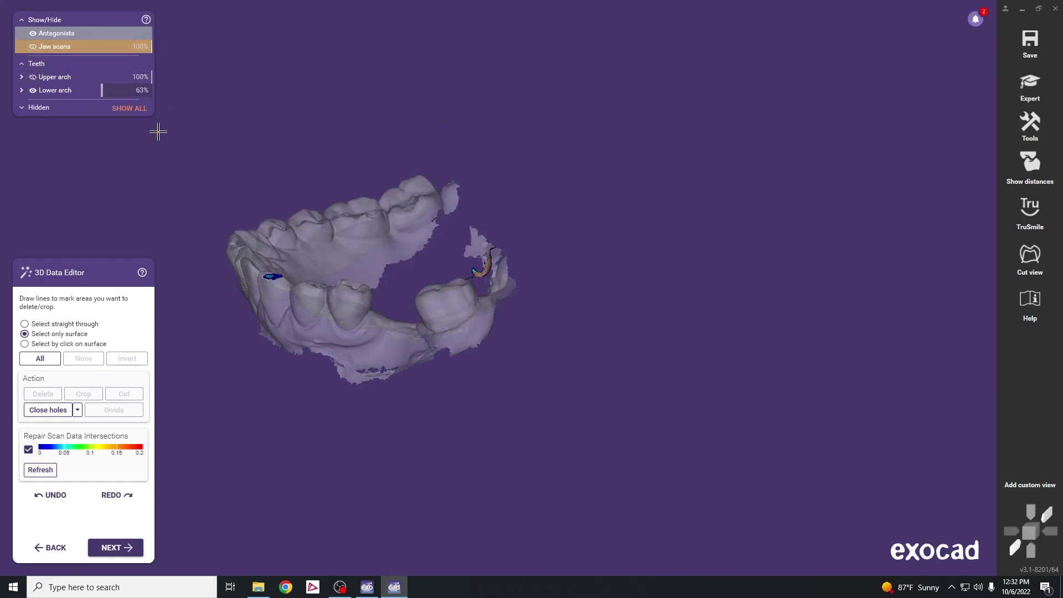
pyautogui.moveTo(572, 359); pyautogui.dragTo(576, 363, button='right')
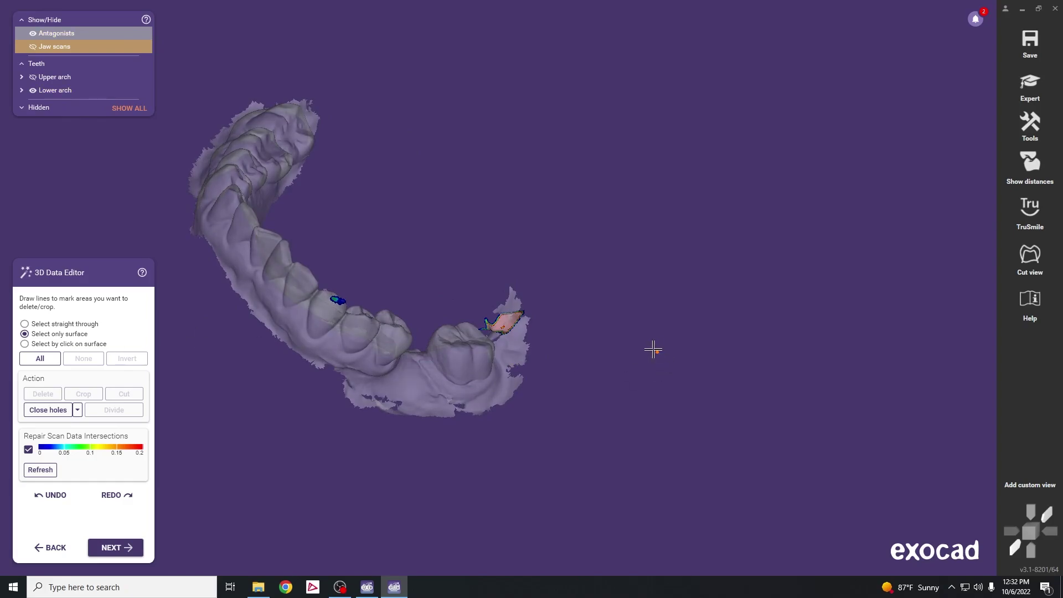
pyautogui.moveTo(482, 296)
pyautogui.mouseDown()
pyautogui.moveTo(502, 347)
pyautogui.moveTo(542, 362)
pyautogui.moveTo(536, 279)
pyautogui.moveTo(483, 288)
pyautogui.mouseUp()
pyautogui.doubleClick(482, 289)
pyautogui.press('Delete')
pyautogui.moveTo(654, 458); pyautogui.dragTo(648, 456, button='right')
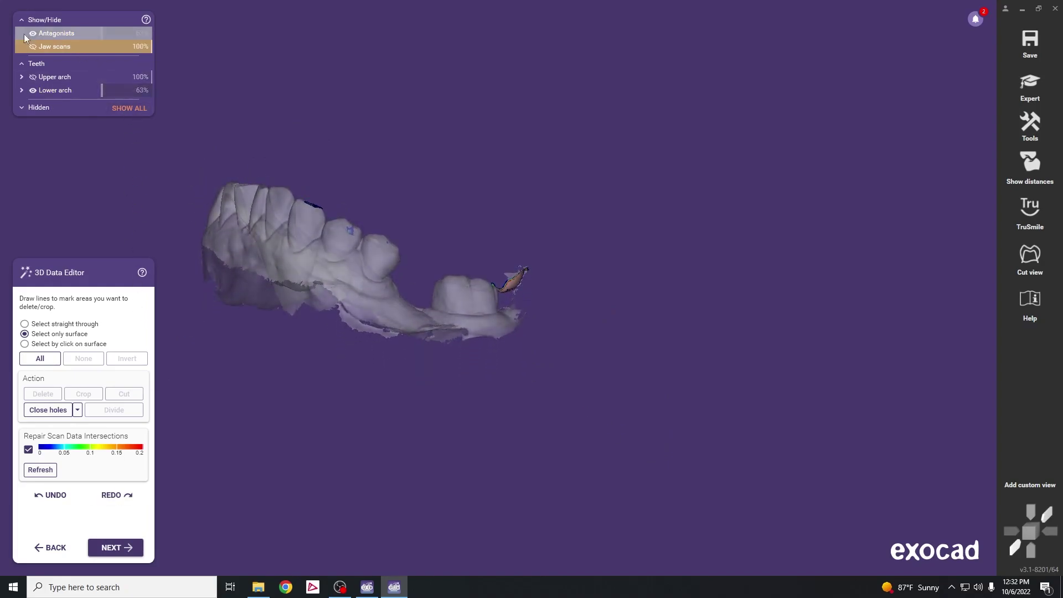
# Show the upper jaw scan again, finish data editing and fix the jaw intersection by cutting away intrusions
pyautogui.click(32, 47)
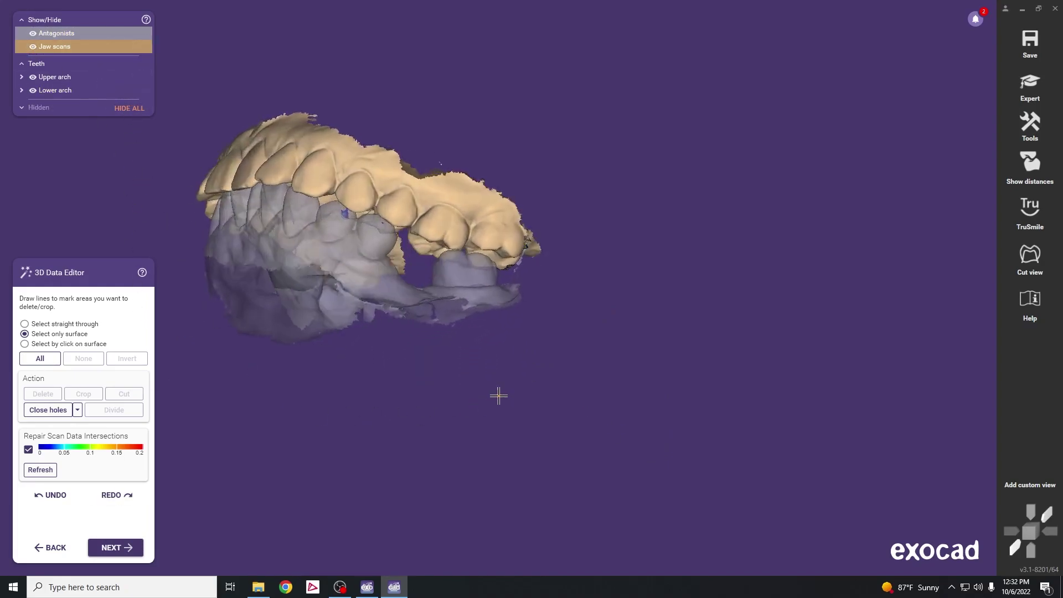
pyautogui.click(123, 548)
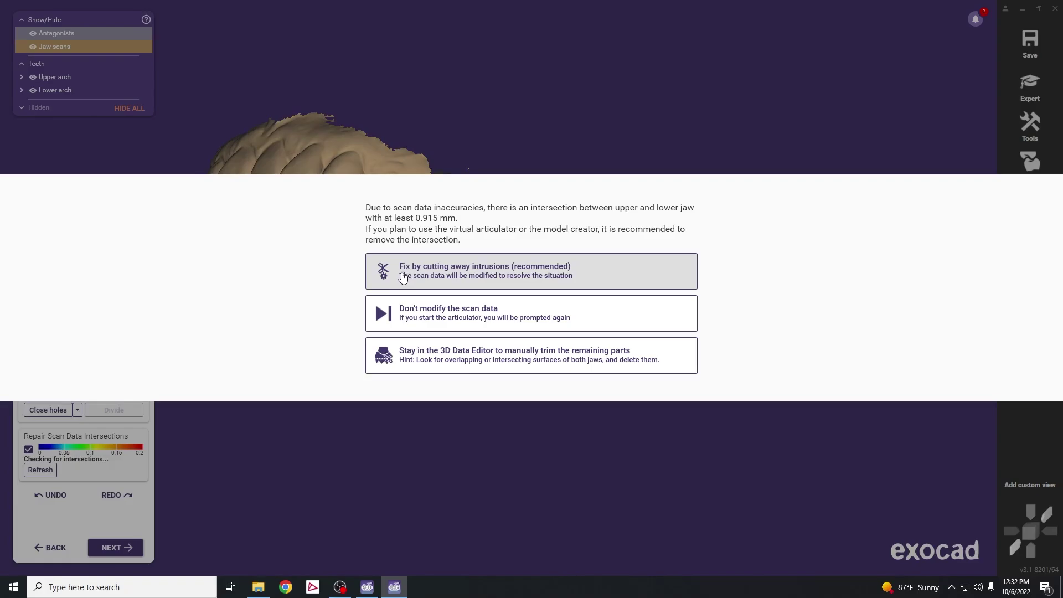
pyautogui.click(537, 277)
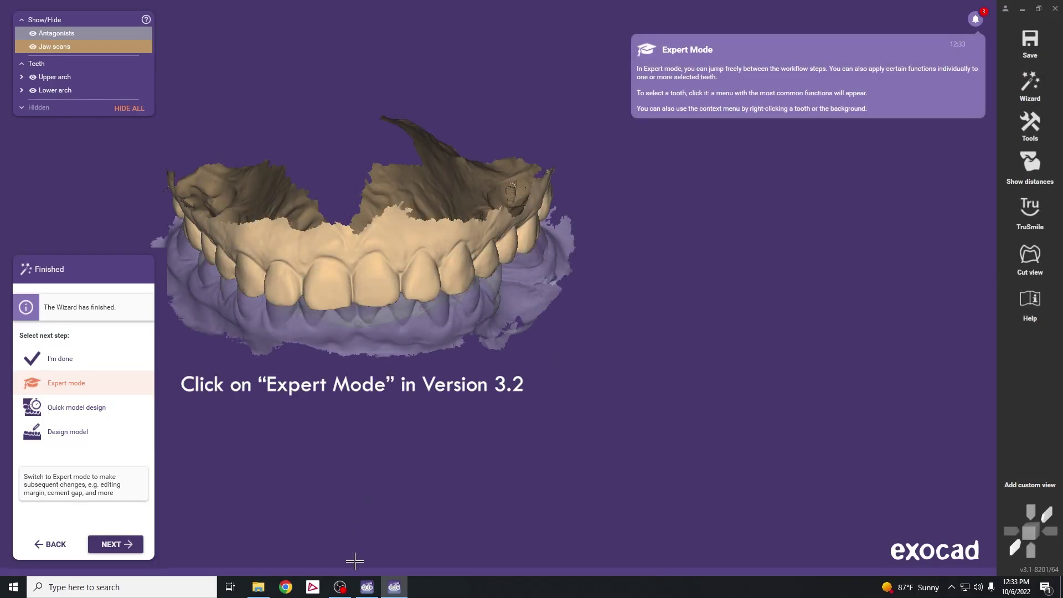
# Continue in Expert mode and start Plateless Model Design for all teeth
pyautogui.moveTo(351, 575)
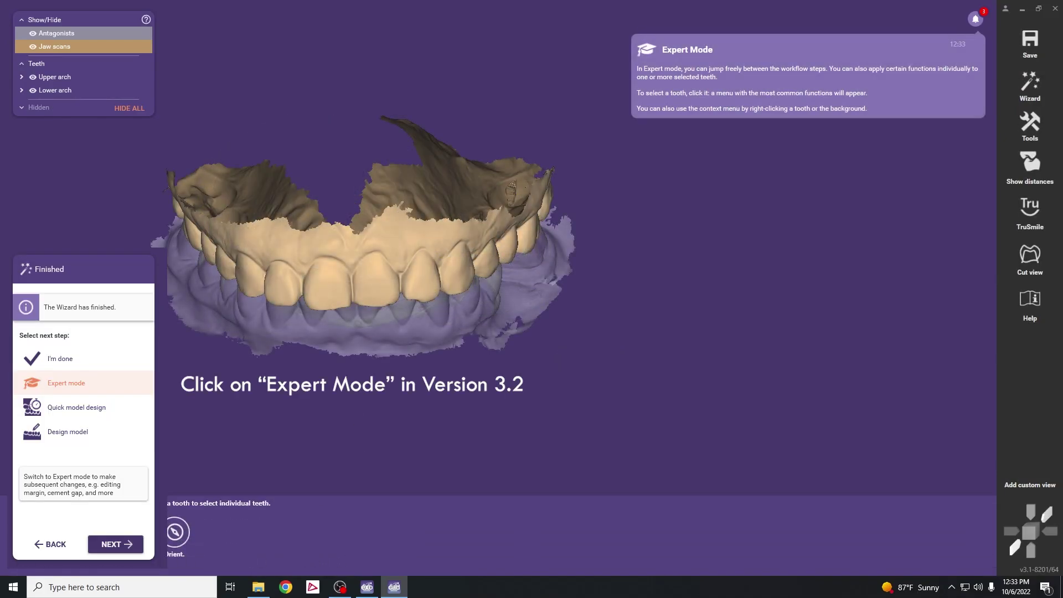
pyautogui.click(131, 545)
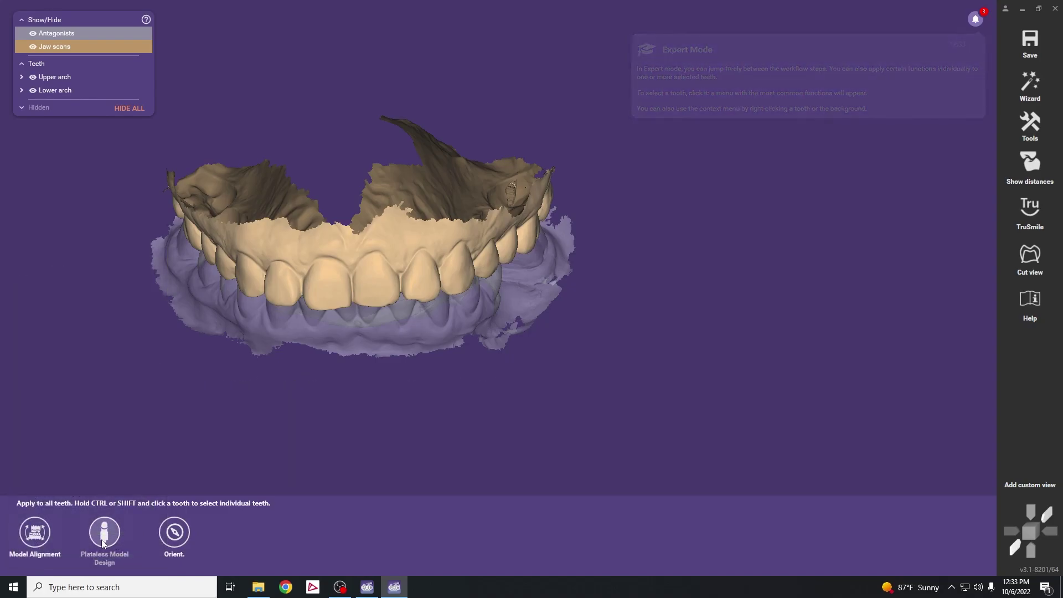
pyautogui.click(103, 544)
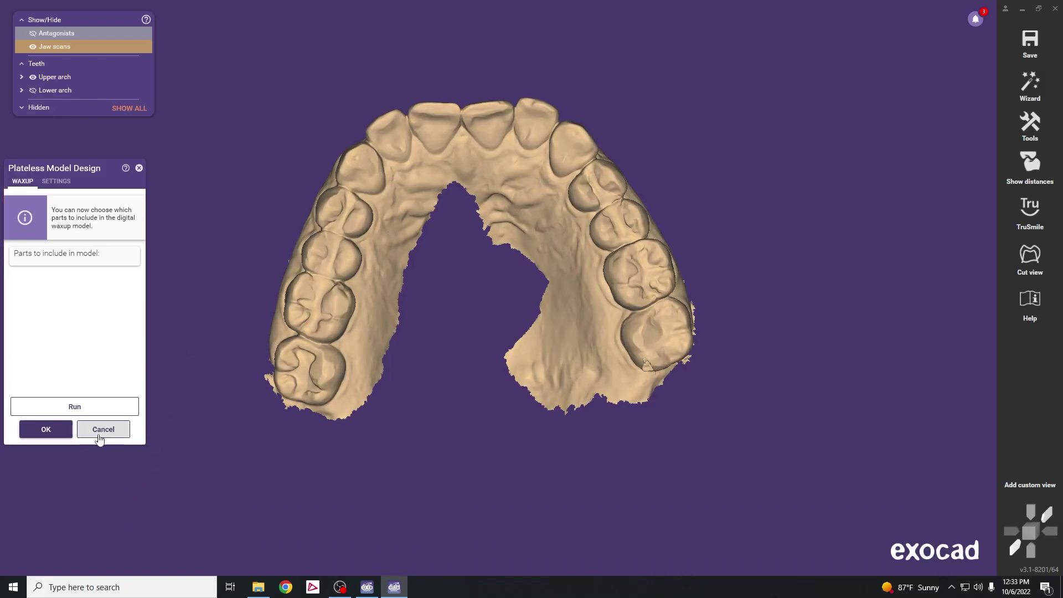
# Generate the upper jaw's plateless waxup model, then generate and accept the lower jaw's plateless waxup model
pyautogui.click(76, 413)
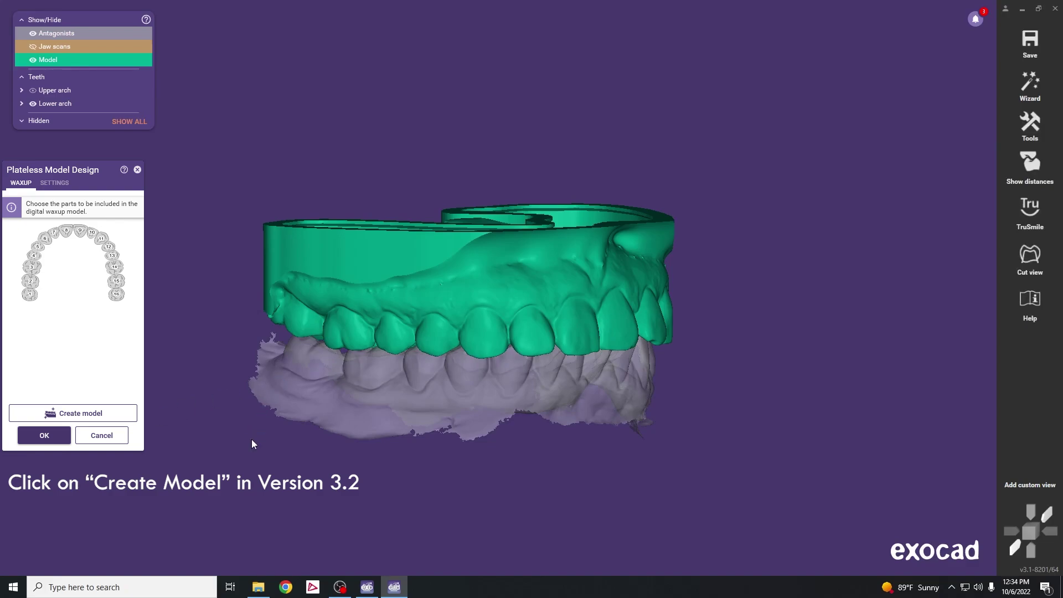
pyautogui.click(421, 399)
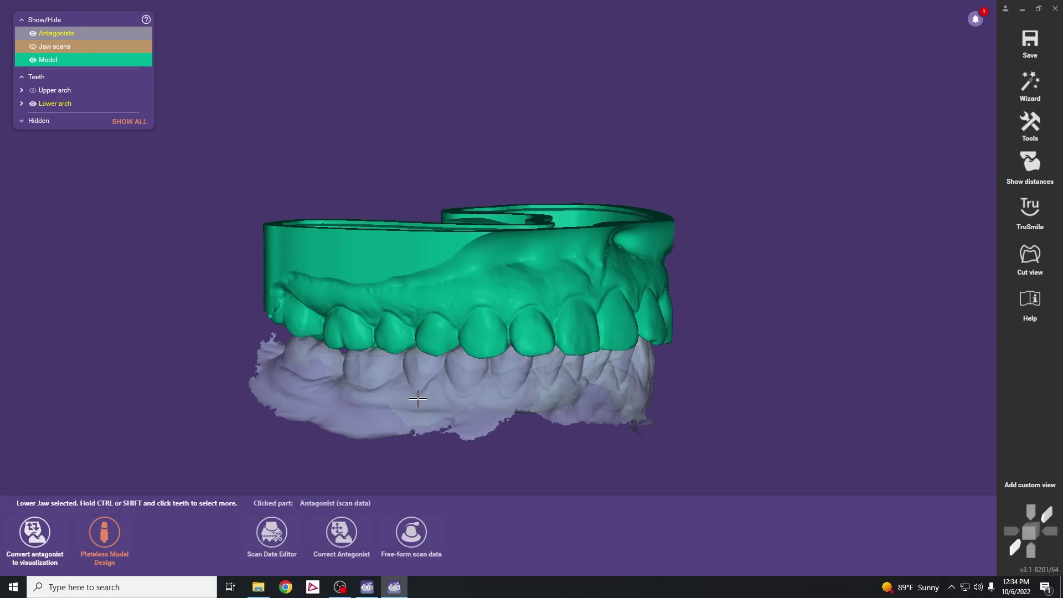
pyautogui.click(103, 537)
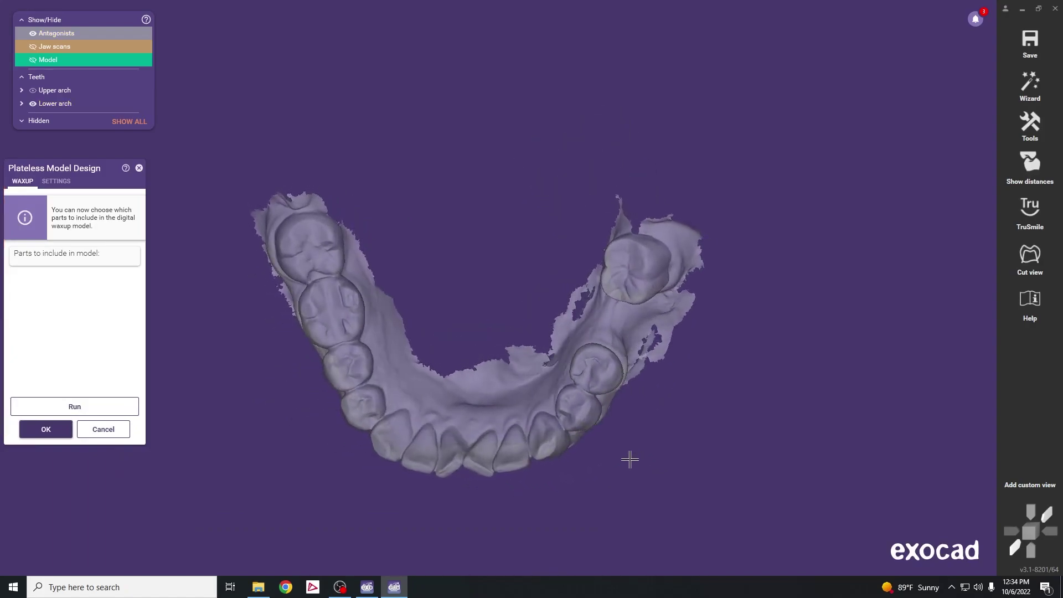
pyautogui.click(69, 408)
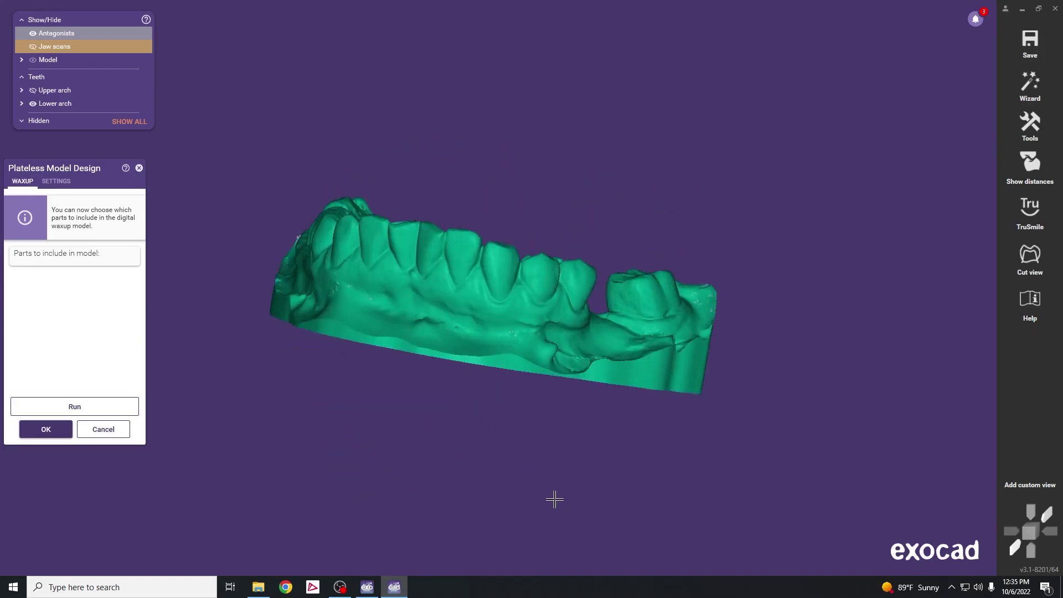
pyautogui.click(45, 429)
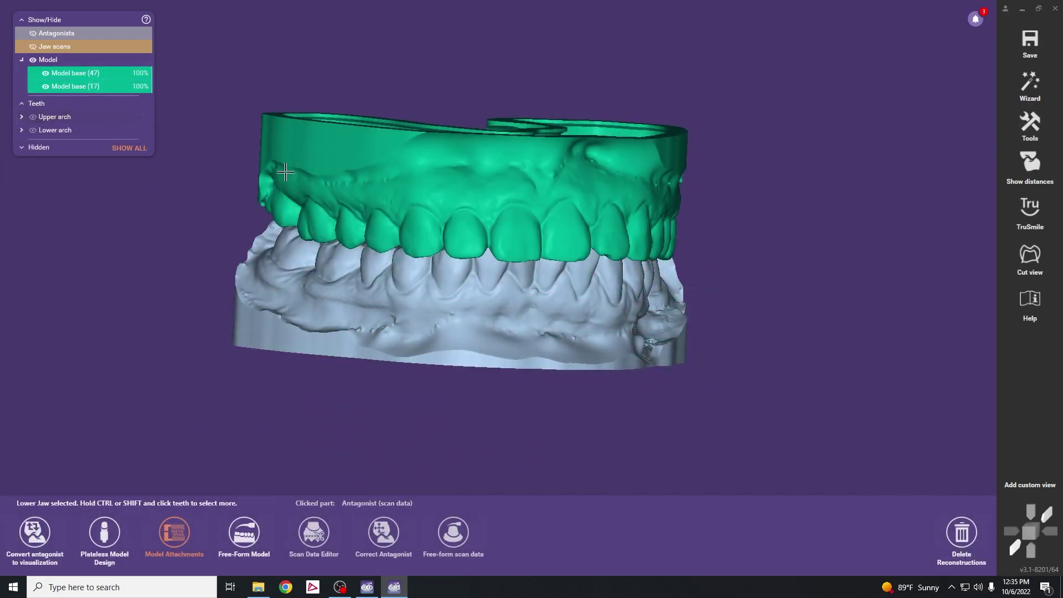
# Compare the finished model bases with the source scans by toggling the model, jaw scan and antagonist visibility
pyautogui.moveTo(413, 158); pyautogui.dragTo(539, 327, button='right')
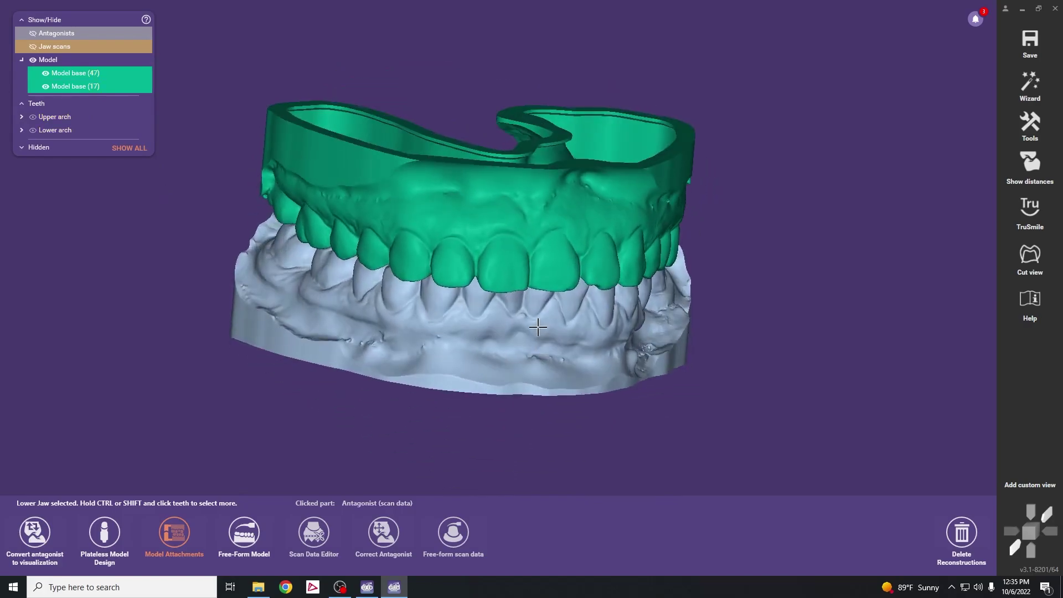
pyautogui.click(21, 60)
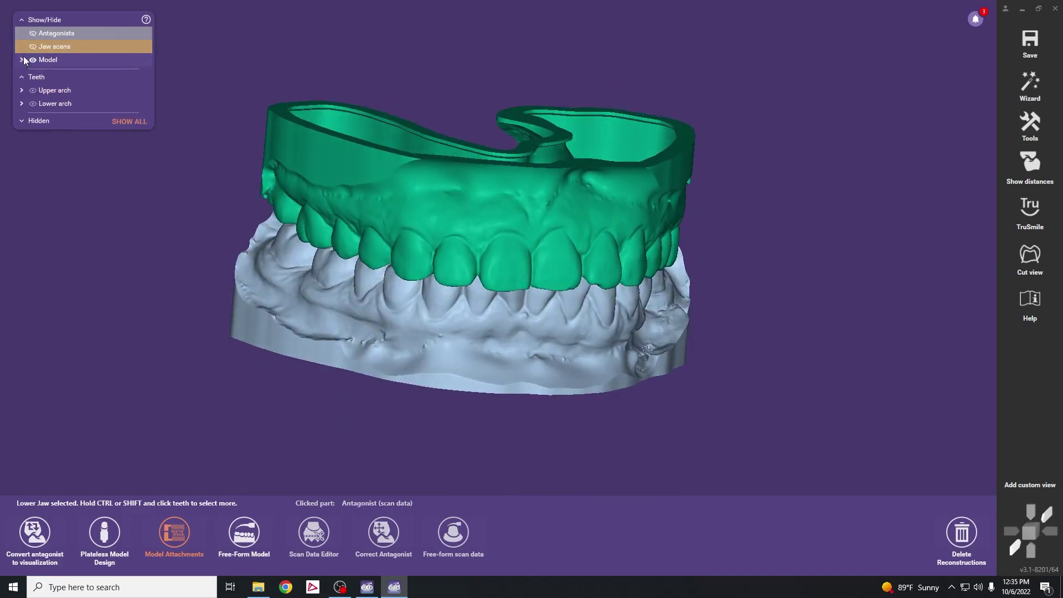
pyautogui.click(33, 60)
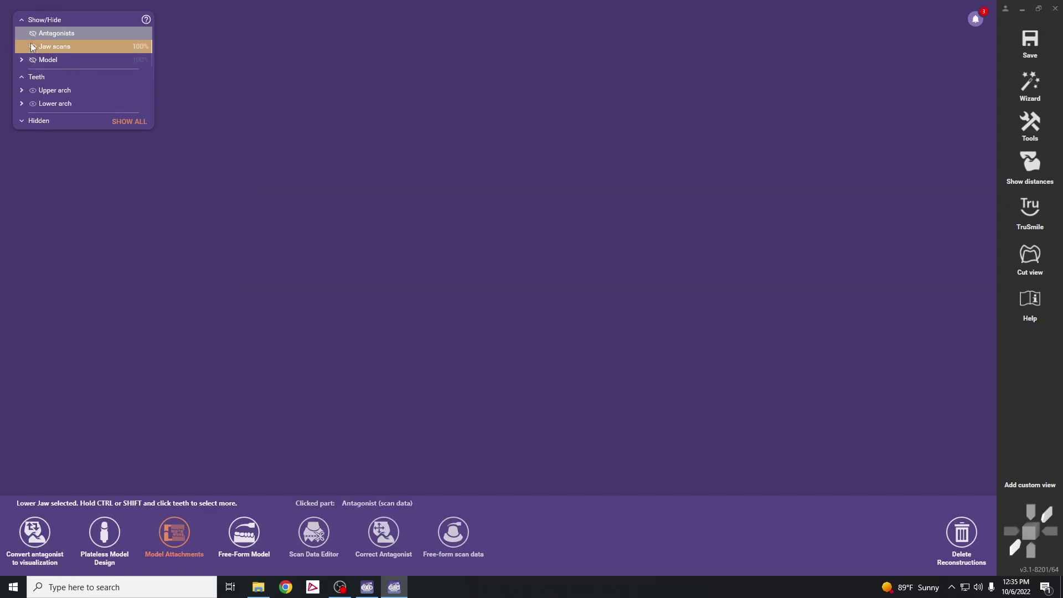
pyautogui.click(32, 46)
pyautogui.click(34, 33)
pyautogui.click(34, 33)
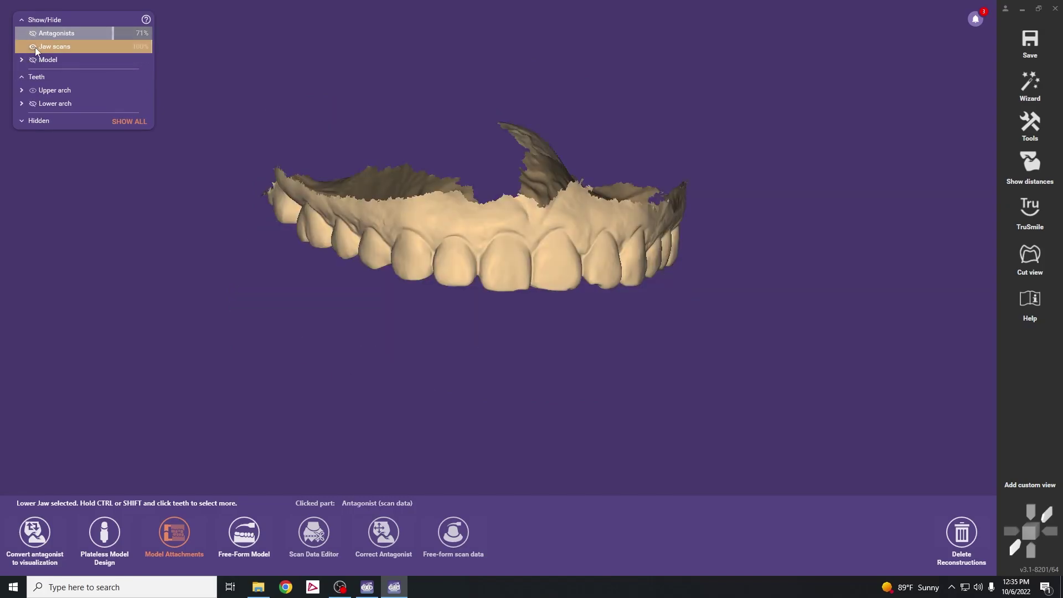
pyautogui.click(33, 46)
pyautogui.click(33, 59)
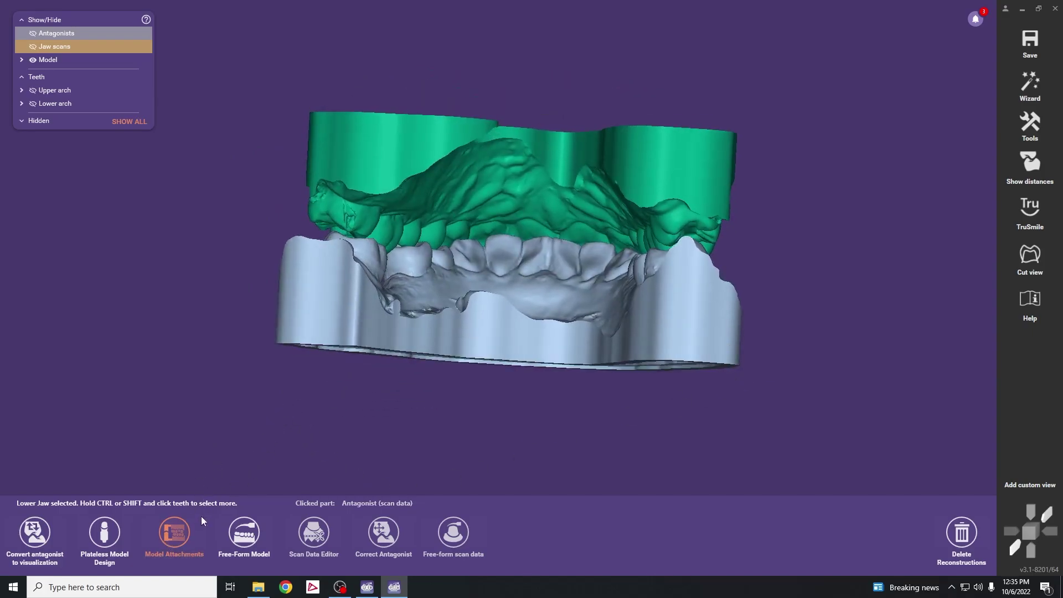
# Place three Support Pin (Improved) attachments, two at the rear and one at the front of the models, and adjust the rear pins
pyautogui.click(177, 536)
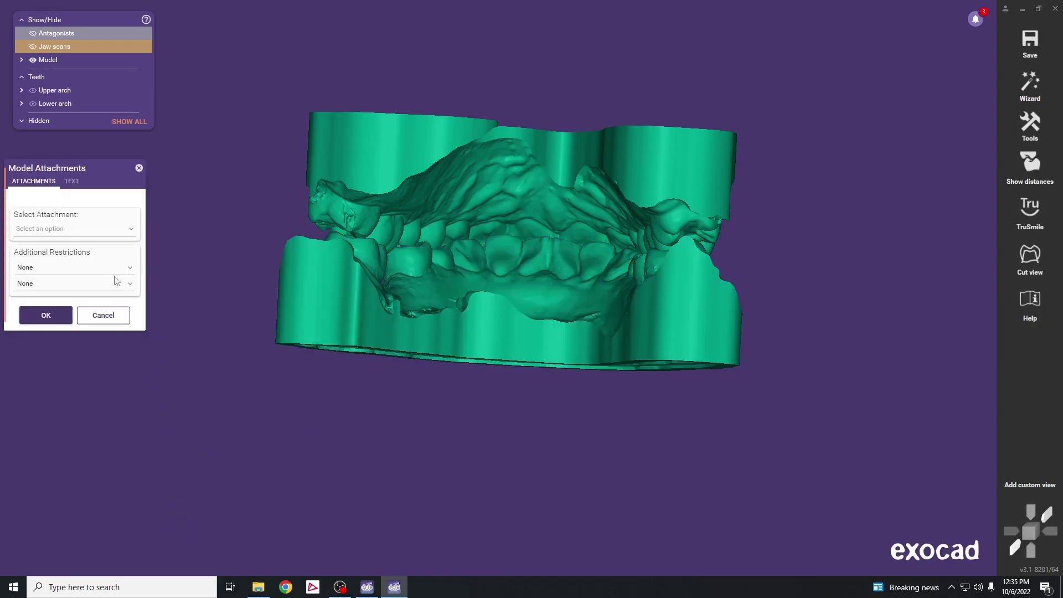
pyautogui.click(132, 231)
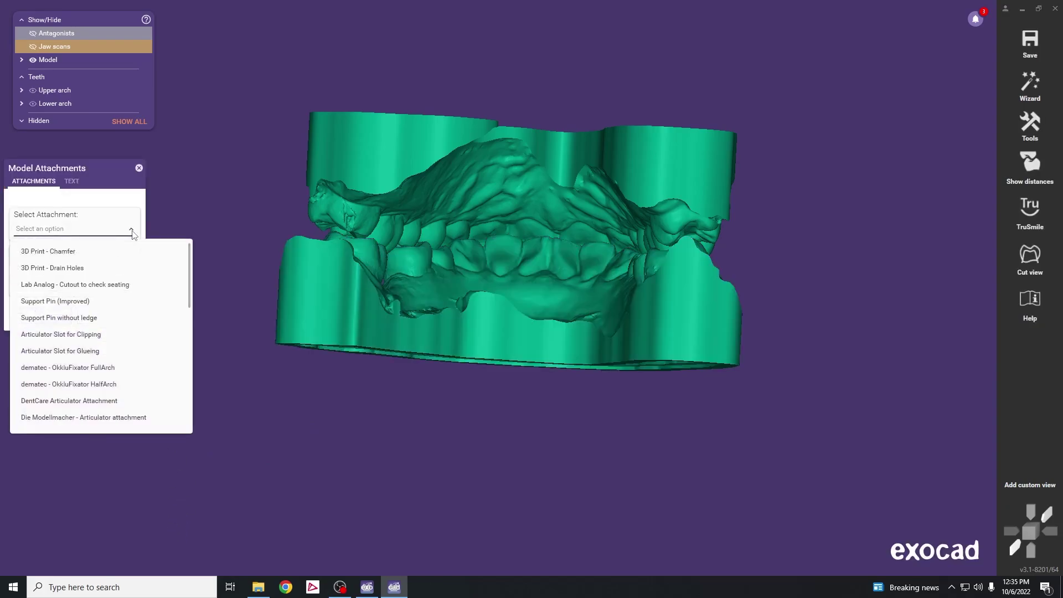
pyautogui.click(122, 300)
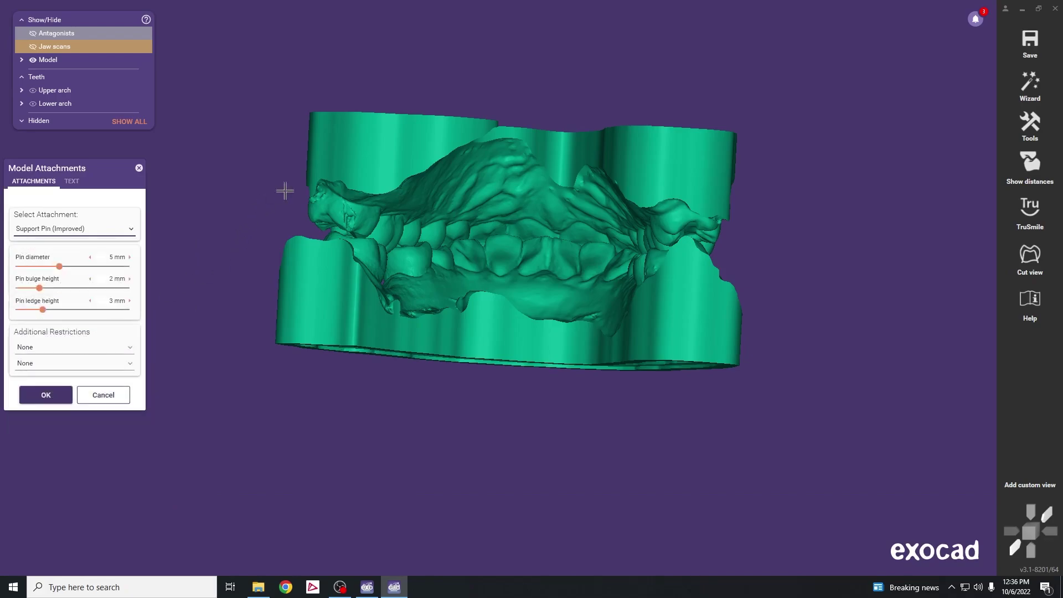
pyautogui.click(350, 146)
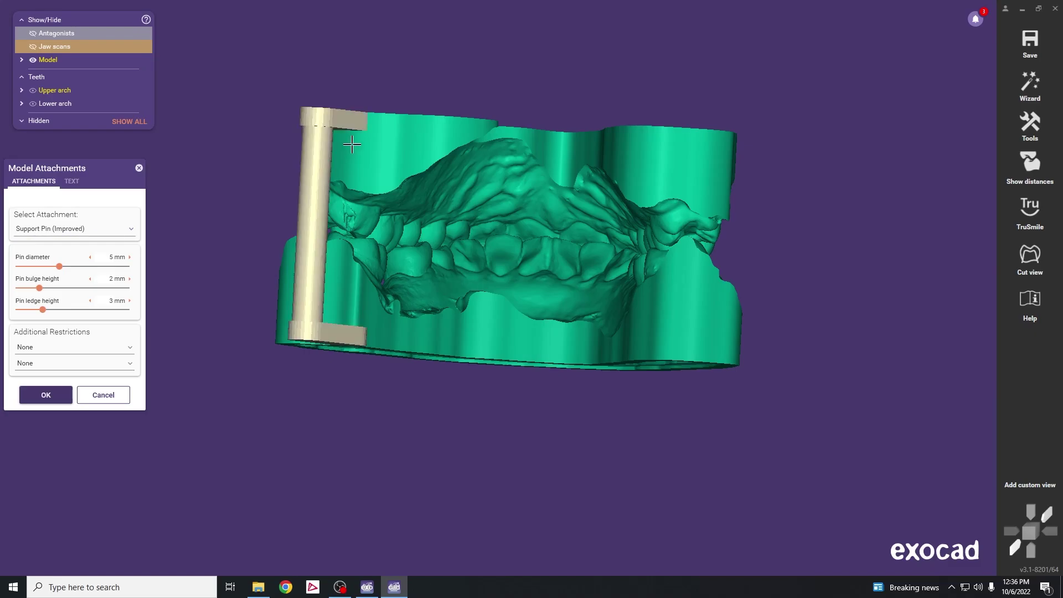
pyautogui.click(695, 158)
pyautogui.moveTo(800, 270); pyautogui.dragTo(850, 299, button='right')
pyautogui.click(530, 154)
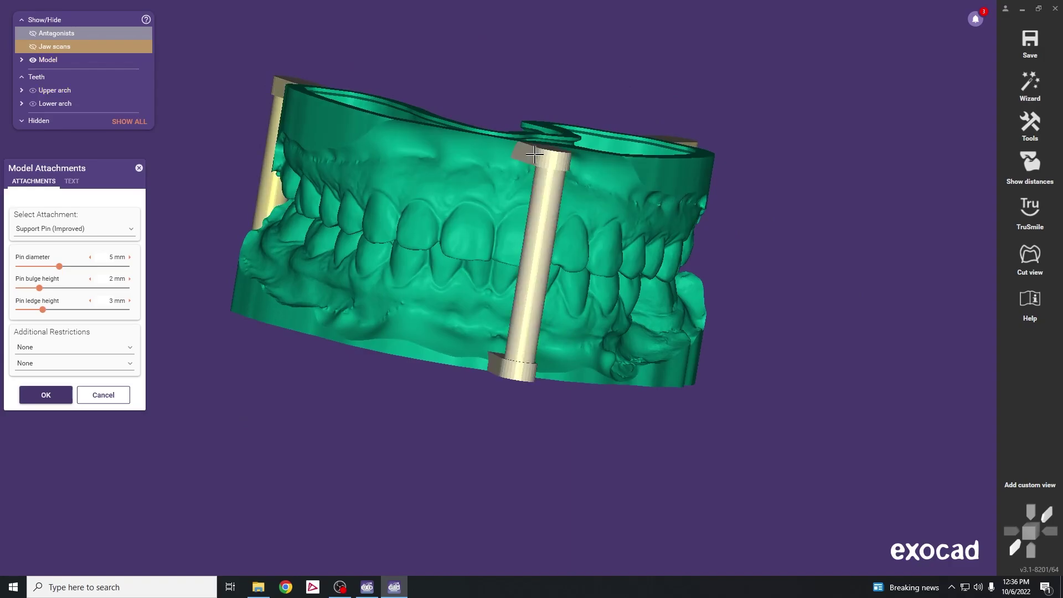
pyautogui.moveTo(440, 427); pyautogui.dragTo(442, 427, button='right')
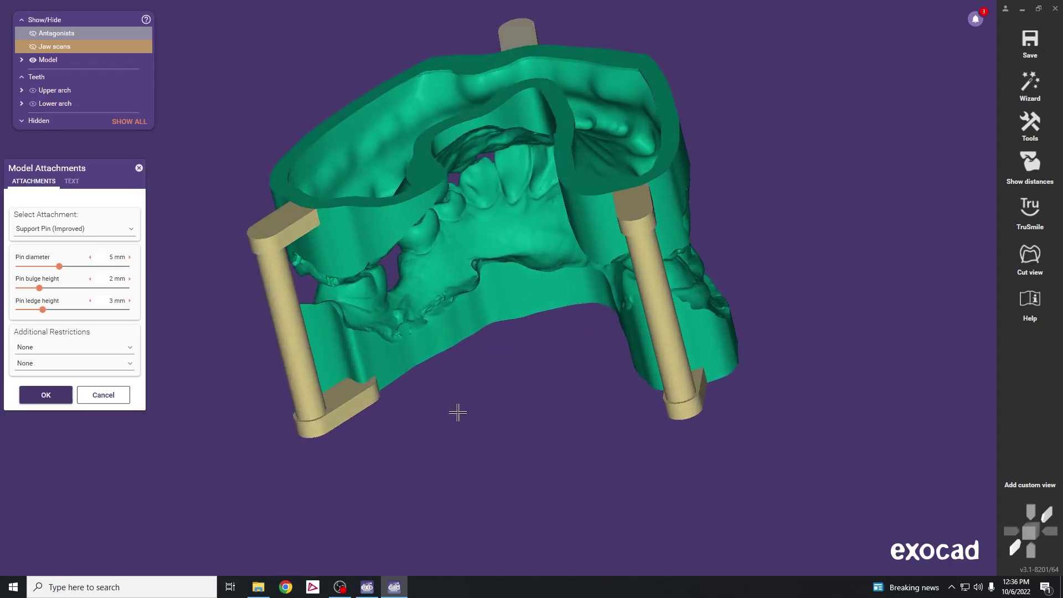
pyautogui.moveTo(650, 249); pyautogui.dragTo(658, 273)
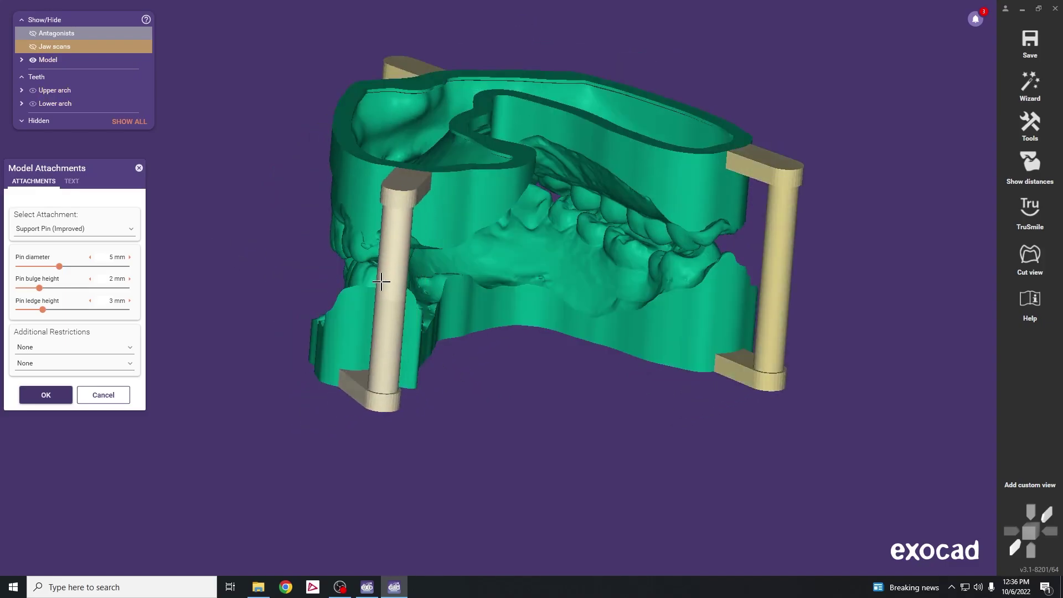
pyautogui.moveTo(381, 283); pyautogui.dragTo(390, 274)
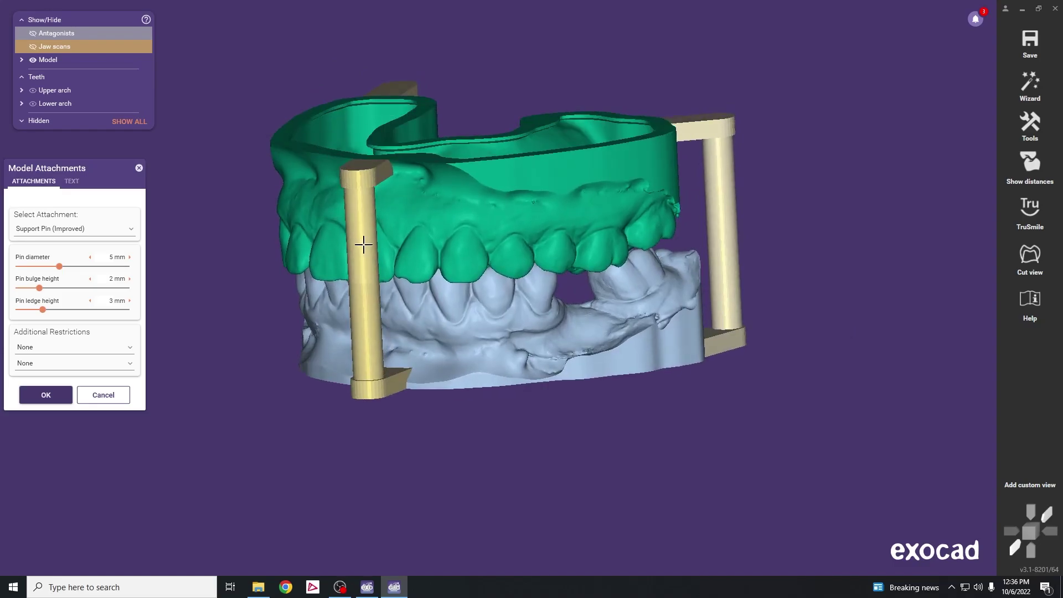
# Delete all three support pins from the models
pyautogui.click(363, 246)
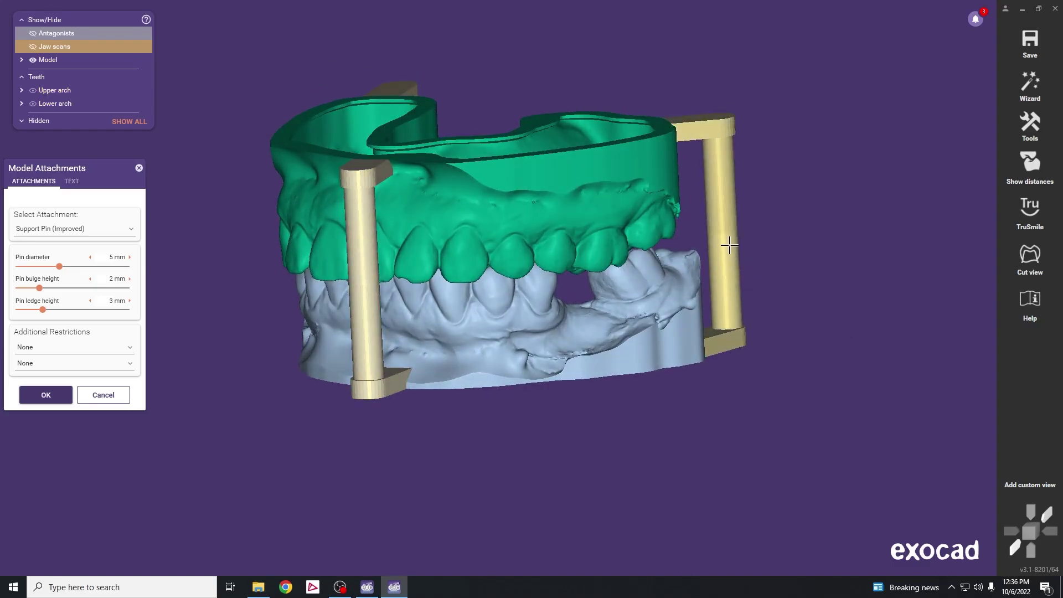
pyautogui.click(730, 246)
pyautogui.press('Delete')
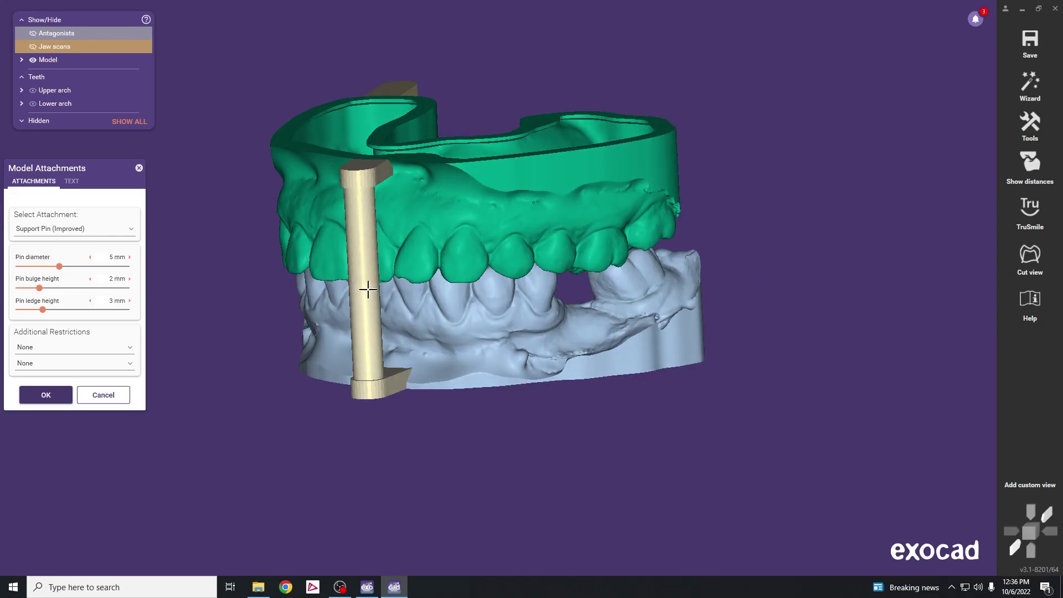
pyautogui.click(361, 334)
pyautogui.press('Delete')
pyautogui.moveTo(371, 474); pyautogui.dragTo(382, 475, button='right')
pyautogui.click(467, 237)
pyautogui.press('Delete')
# Place an "xSNAP - lite standard fit" attachment on the left rear wall of the upper model base
pyautogui.moveTo(573, 356); pyautogui.dragTo(714, 360, button='right')
pyautogui.click(92, 228)
pyautogui.scroll(-5, 118, 354)
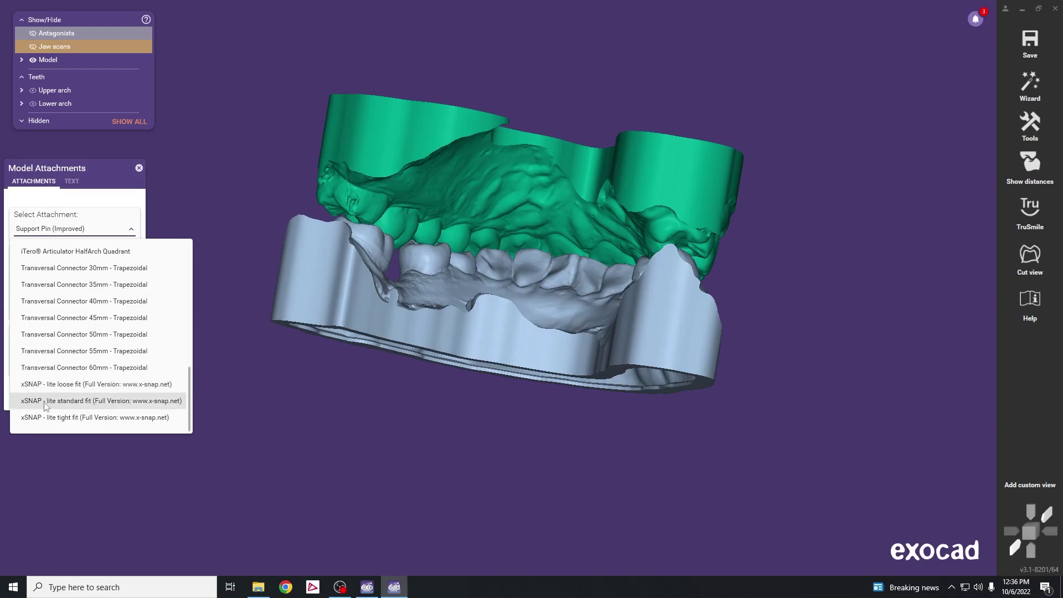
pyautogui.click(89, 400)
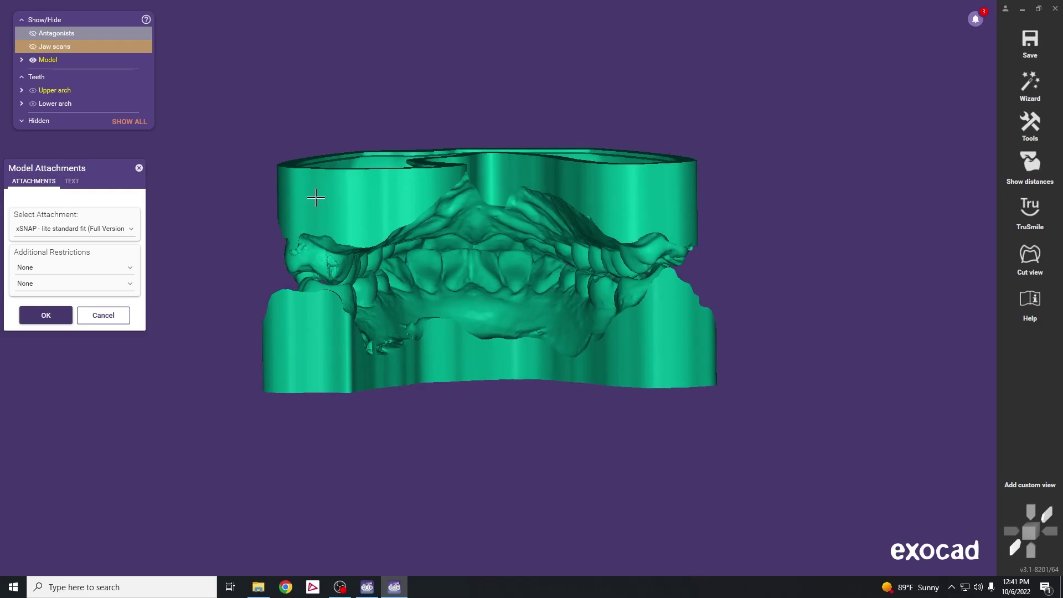
pyautogui.click(316, 198)
pyautogui.moveTo(437, 385); pyautogui.dragTo(340, 376, button='right')
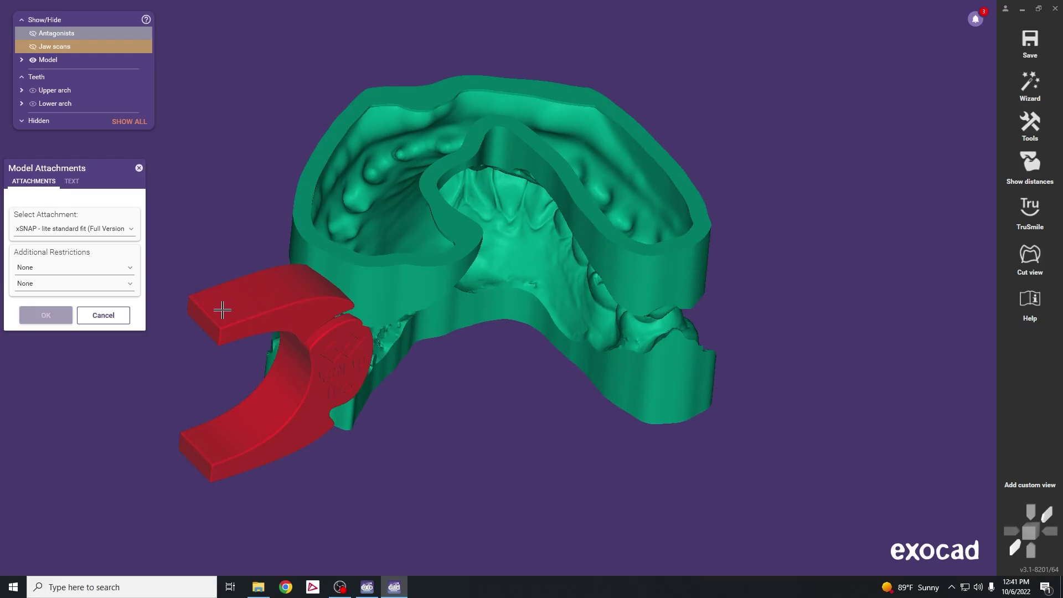
# Move the left xSNAP attachment inward until its arms overlap the rear of the model bases
pyautogui.moveTo(222, 310); pyautogui.dragTo(233, 276)
pyautogui.click(285, 313)
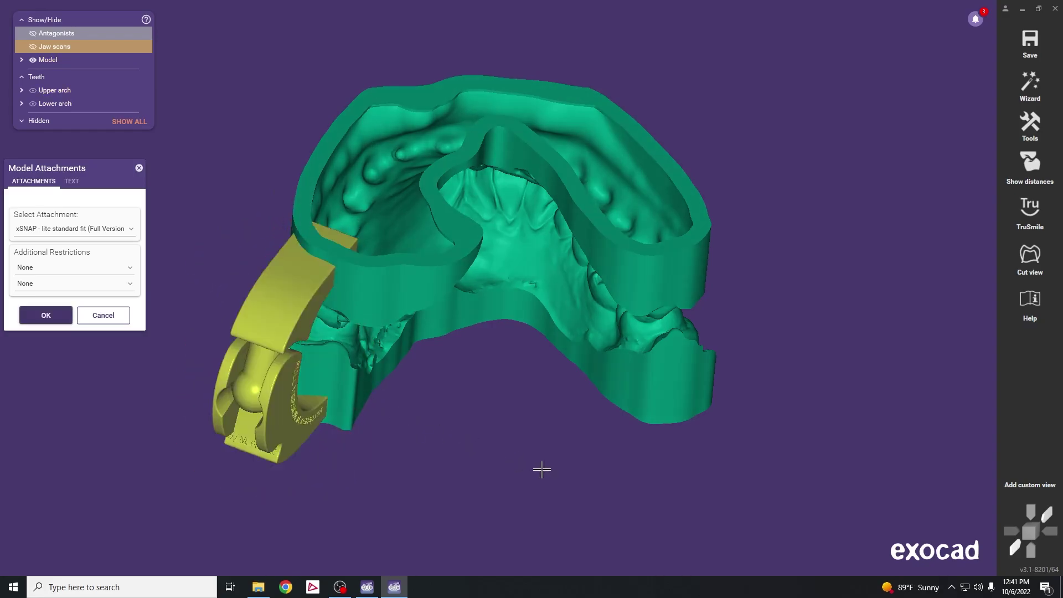
pyautogui.moveTo(556, 490); pyautogui.dragTo(560, 474, button='right')
pyautogui.moveTo(335, 386); pyautogui.dragTo(354, 394)
pyautogui.moveTo(568, 434); pyautogui.dragTo(355, 395, button='right')
pyautogui.moveTo(659, 418); pyautogui.dragTo(639, 408)
pyautogui.moveTo(507, 526); pyautogui.dragTo(640, 409, button='right')
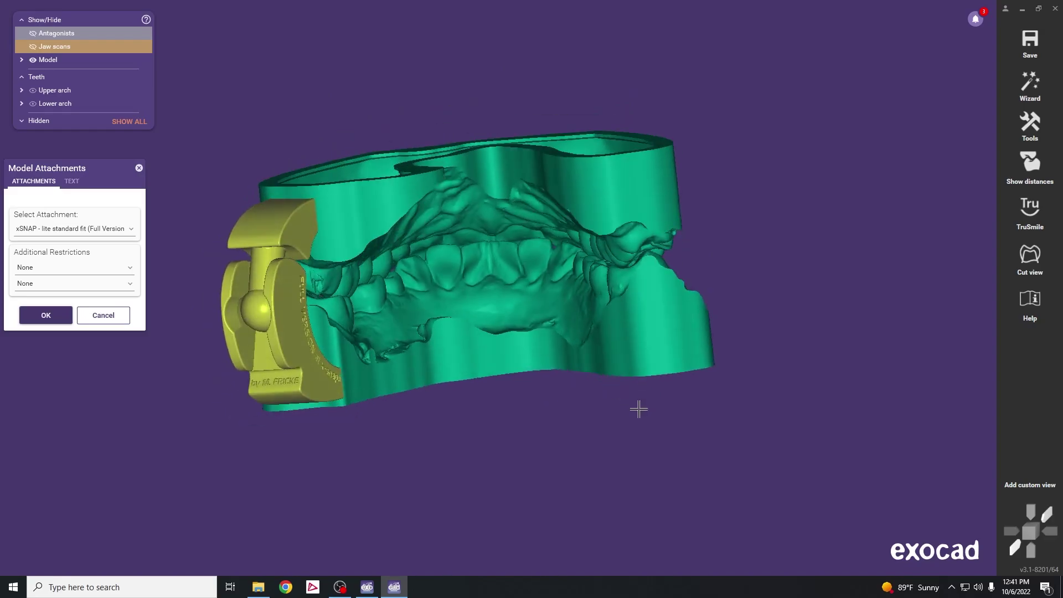
# Add a second xSNAP attachment at the right rear of the upper model base and move it against the wall
pyautogui.click(631, 190)
pyautogui.moveTo(747, 257); pyautogui.dragTo(749, 259, button='right')
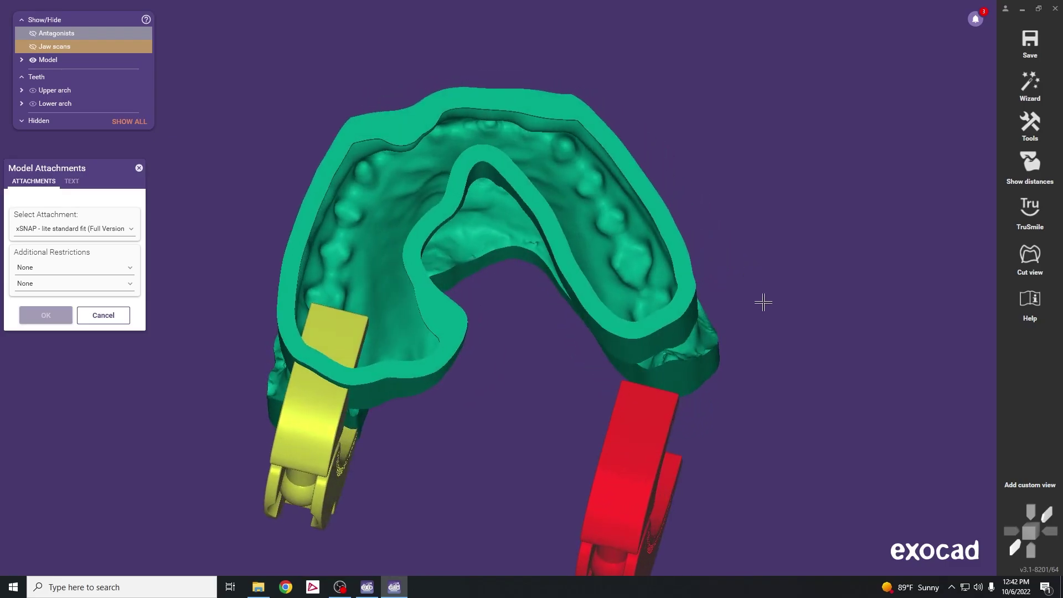
pyautogui.moveTo(764, 299); pyautogui.dragTo(764, 205, button='middle')
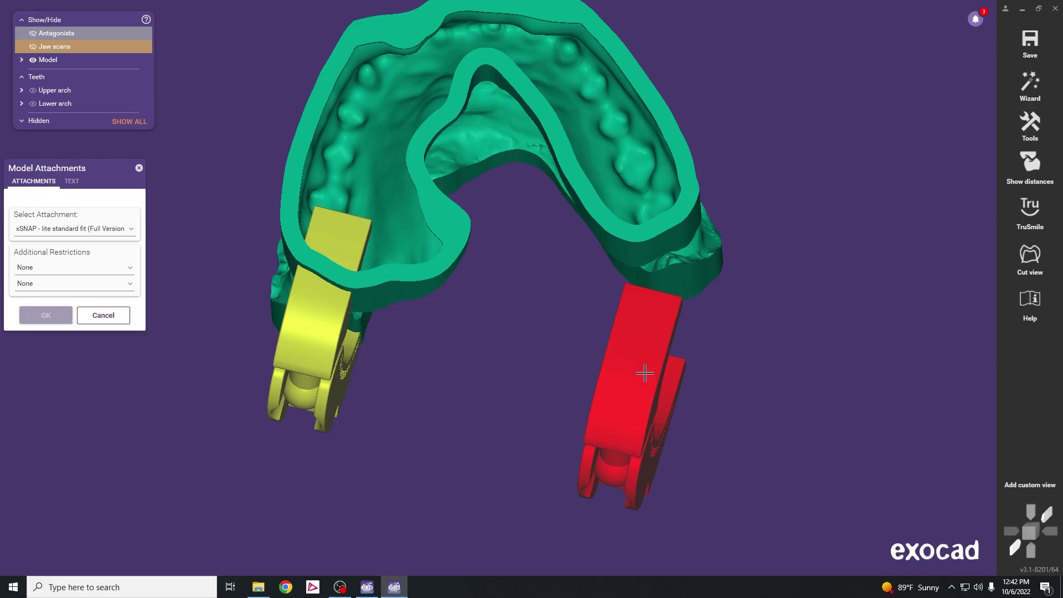
pyautogui.moveTo(632, 414); pyautogui.dragTo(655, 370, button='right')
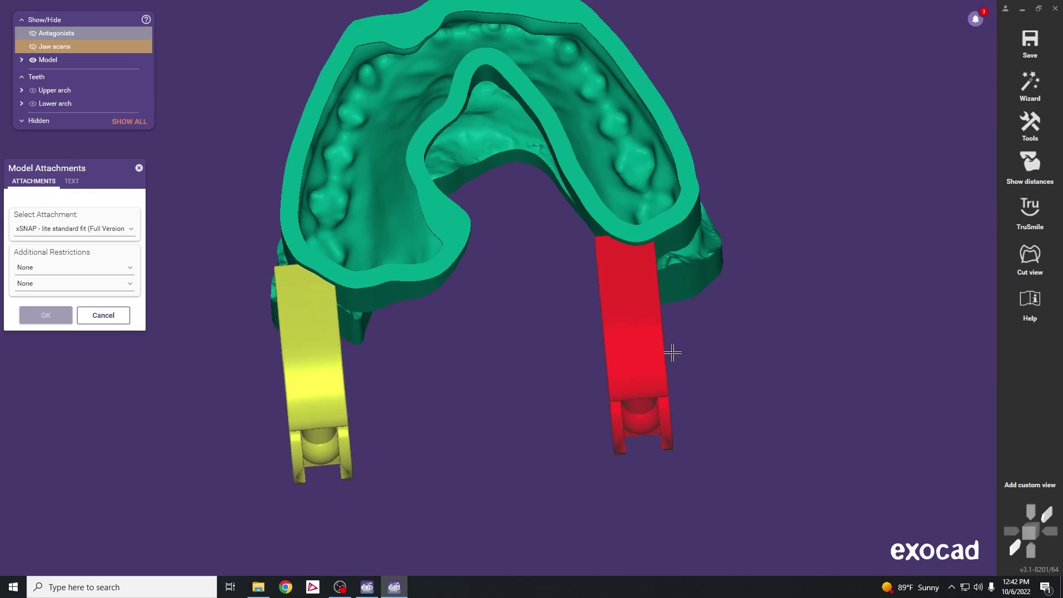
pyautogui.click(635, 359)
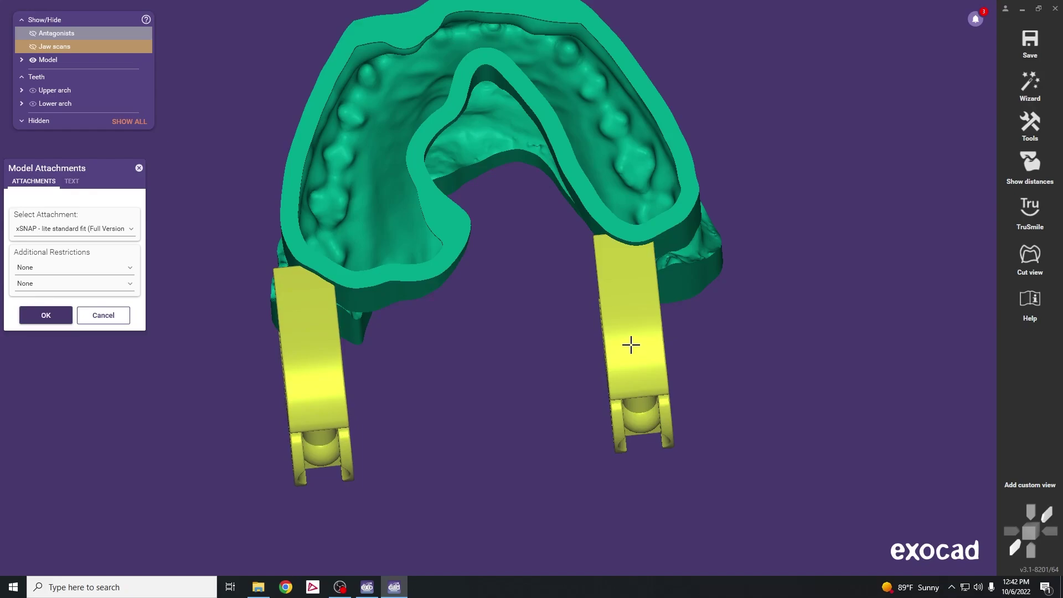
# Shift both xSNAP attachments so they overlap the rear of the model bases, and check their fit from the side
pyautogui.moveTo(631, 345); pyautogui.dragTo(664, 286)
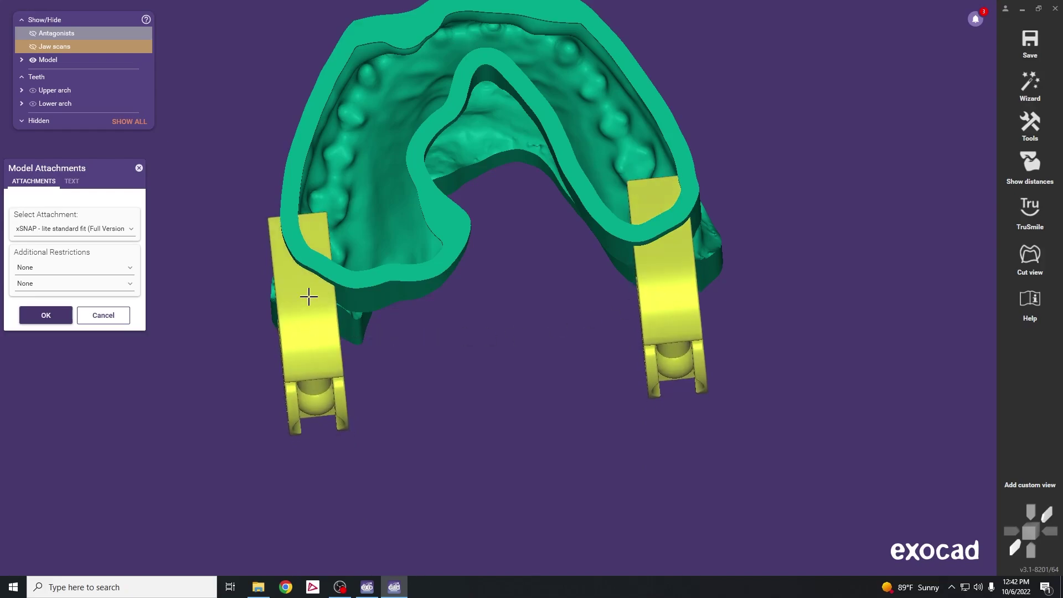
pyautogui.moveTo(308, 297); pyautogui.dragTo(337, 300)
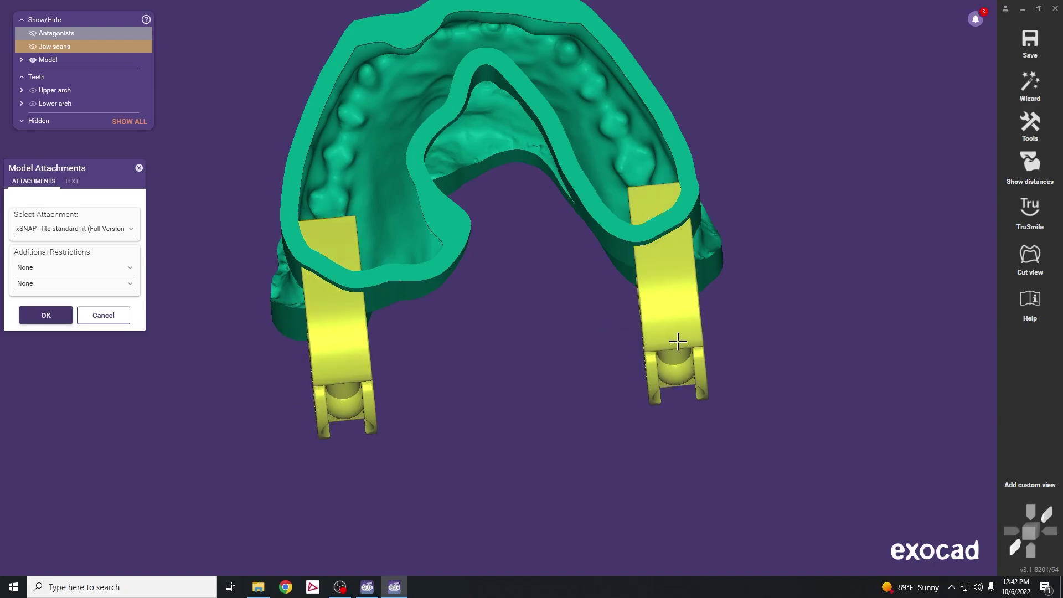
pyautogui.moveTo(679, 337); pyautogui.dragTo(653, 318)
pyautogui.moveTo(542, 476); pyautogui.dragTo(685, 271, button='right')
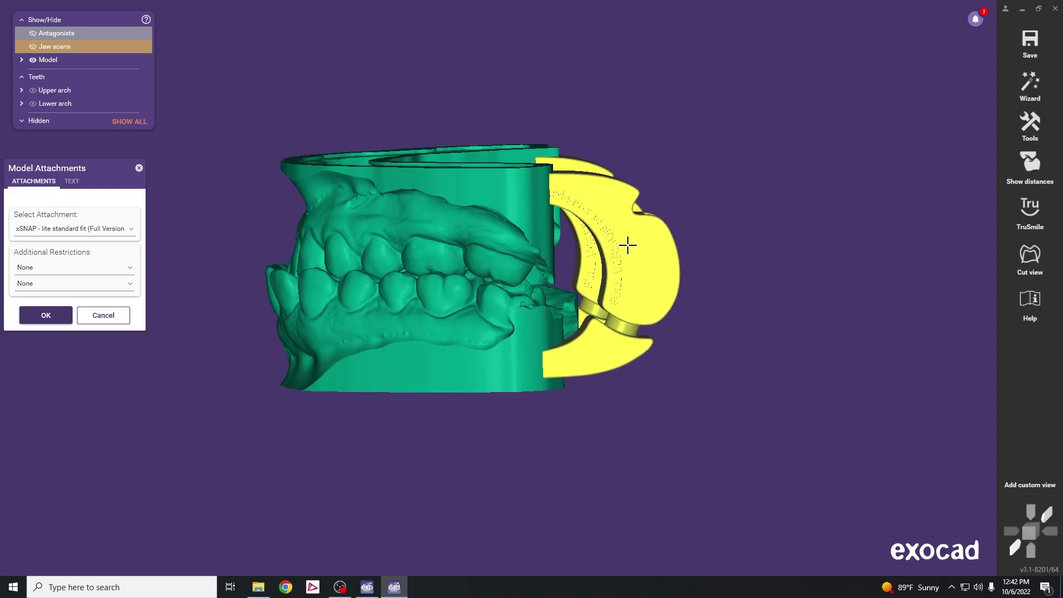
pyautogui.moveTo(755, 241); pyautogui.dragTo(667, 340, button='right')
pyautogui.moveTo(628, 379); pyautogui.dragTo(619, 484, button='right')
pyautogui.moveTo(200, 303); pyautogui.dragTo(203, 297, button='right')
# Add the text "Exocad Model" to the side wall of the upper model base and set its size to 3.1
pyautogui.click(71, 181)
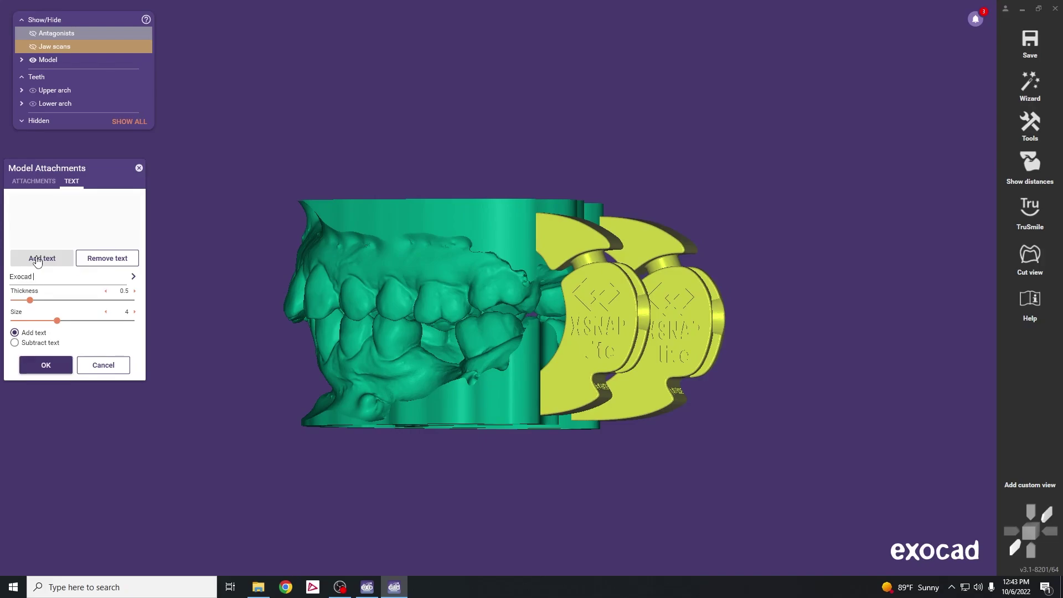
pyautogui.click(37, 259)
pyautogui.hotkey('ctrl', 'c')
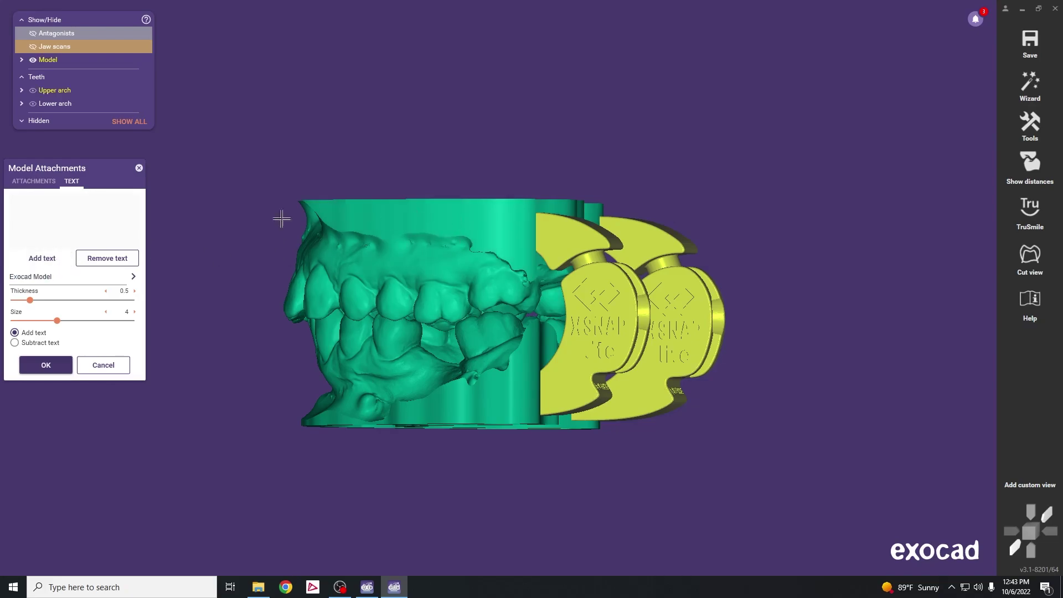
pyautogui.click(42, 258)
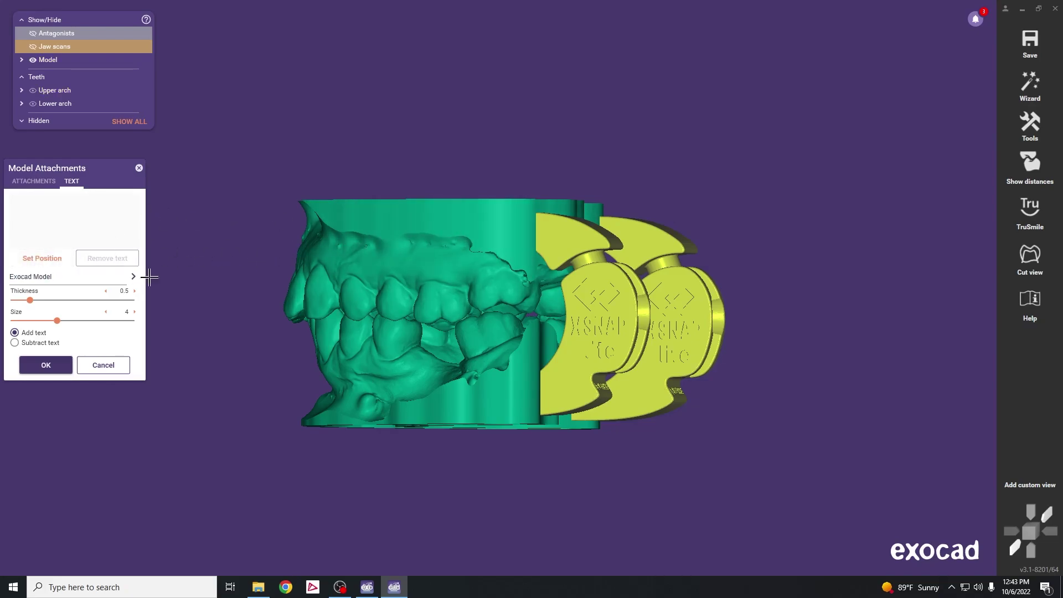
pyautogui.click(407, 222)
pyautogui.moveTo(461, 247); pyautogui.dragTo(462, 223, button='right')
pyautogui.moveTo(467, 209); pyautogui.dragTo(553, 215)
pyautogui.moveTo(58, 321); pyautogui.dragTo(47, 321)
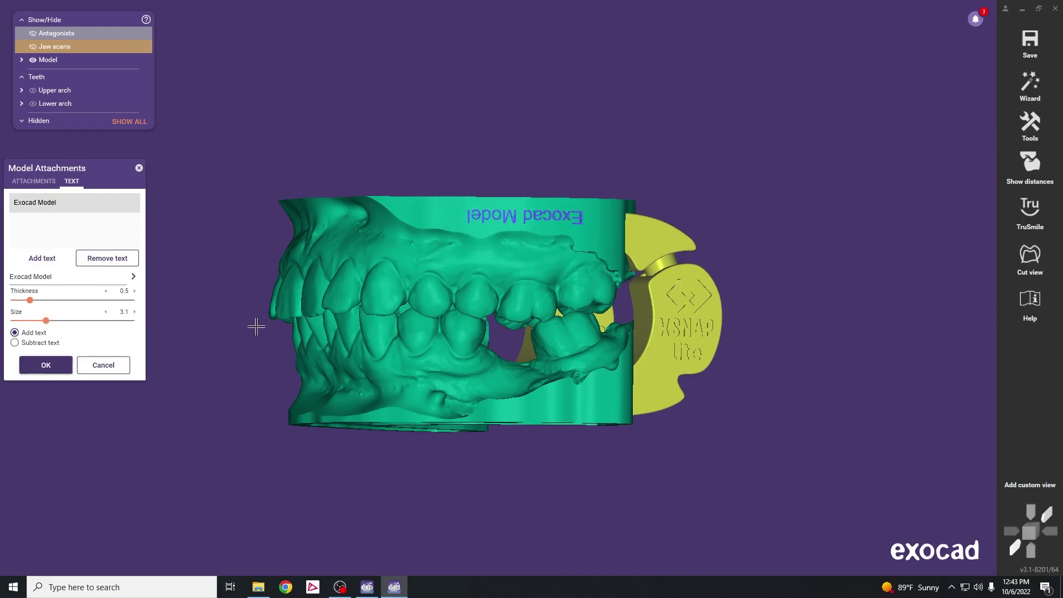
# Add a second "Exocad Model" text near the rear of the lower model base's side wall and apply the attachments
pyautogui.click(49, 260)
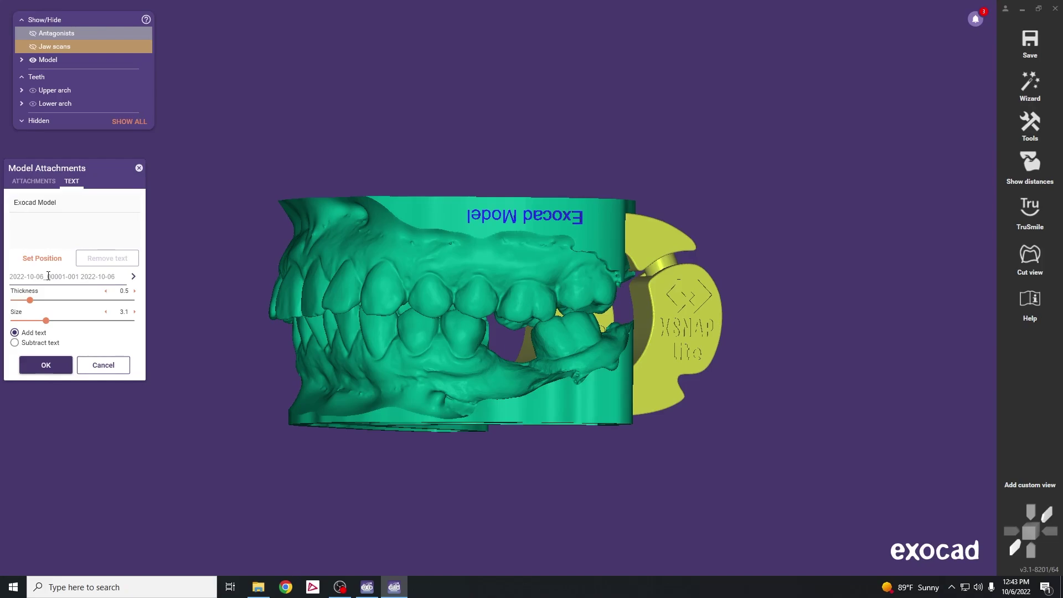
pyautogui.hotkey('ctrl', 'v')
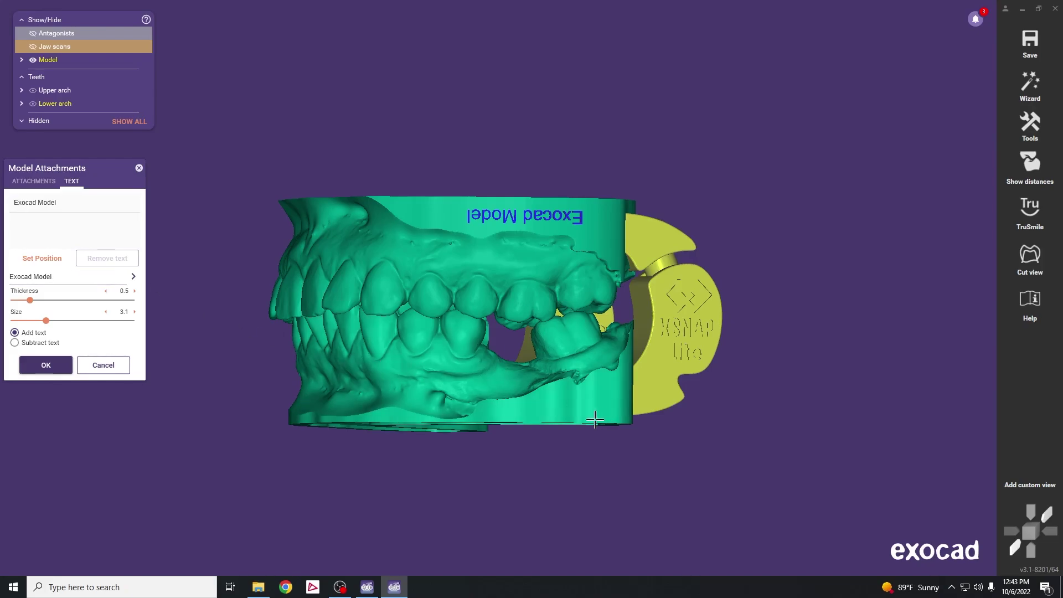
pyautogui.click(579, 414)
pyautogui.moveTo(579, 415); pyautogui.dragTo(544, 414)
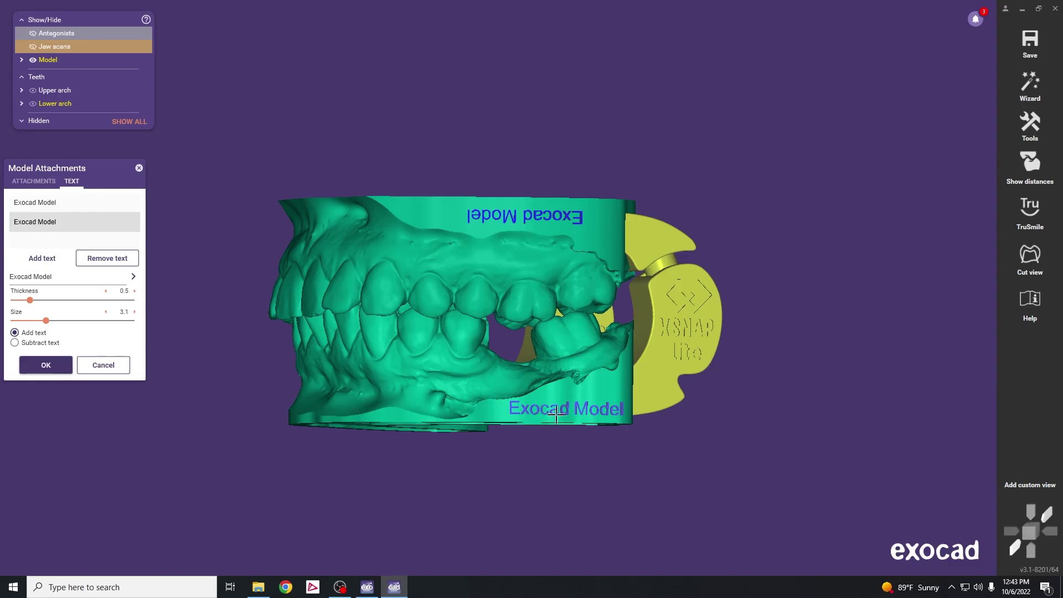
pyautogui.moveTo(694, 451); pyautogui.dragTo(691, 452, button='right')
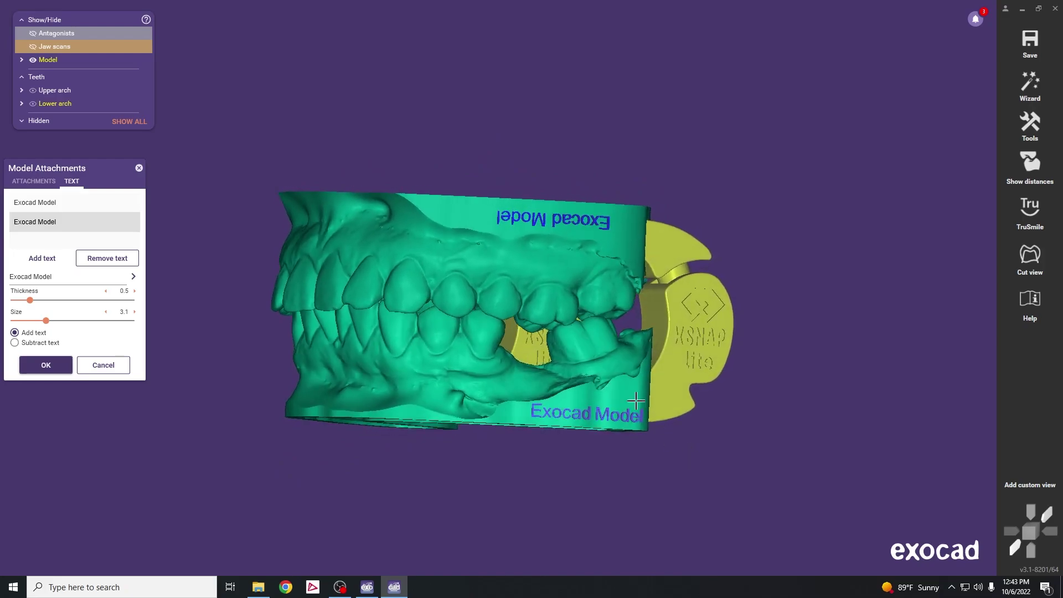
pyautogui.click(45, 366)
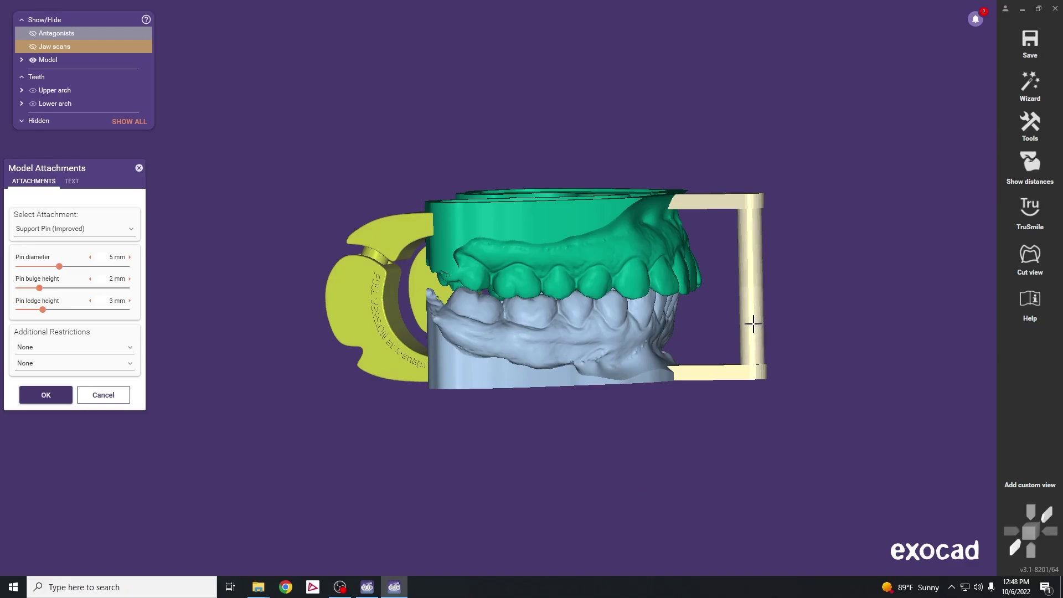
# Delete the support pin from the front of the models
pyautogui.press('Delete')
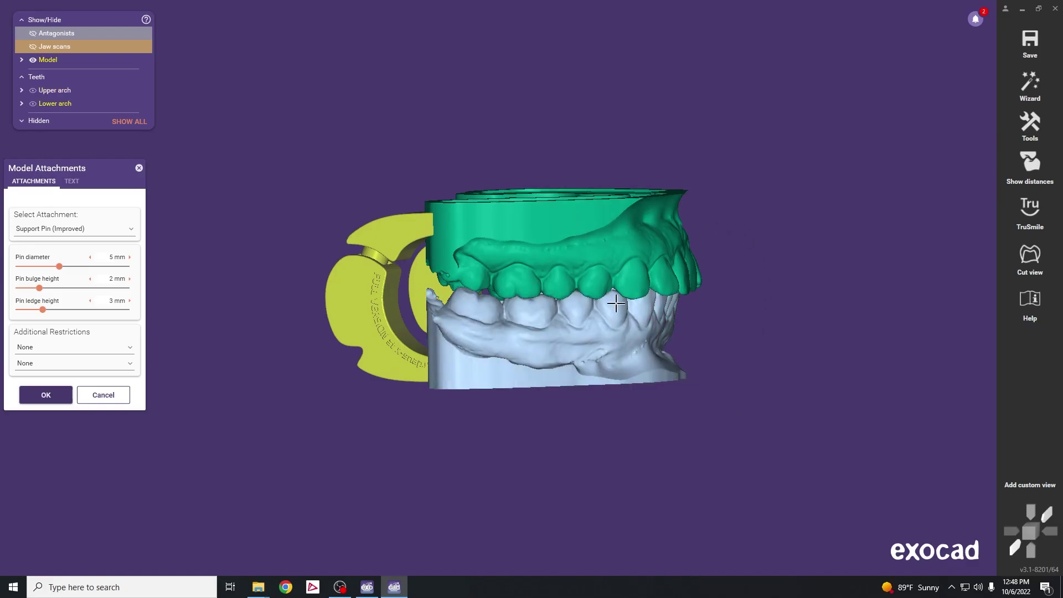
pyautogui.moveTo(776, 280); pyautogui.dragTo(776, 287, button='right')
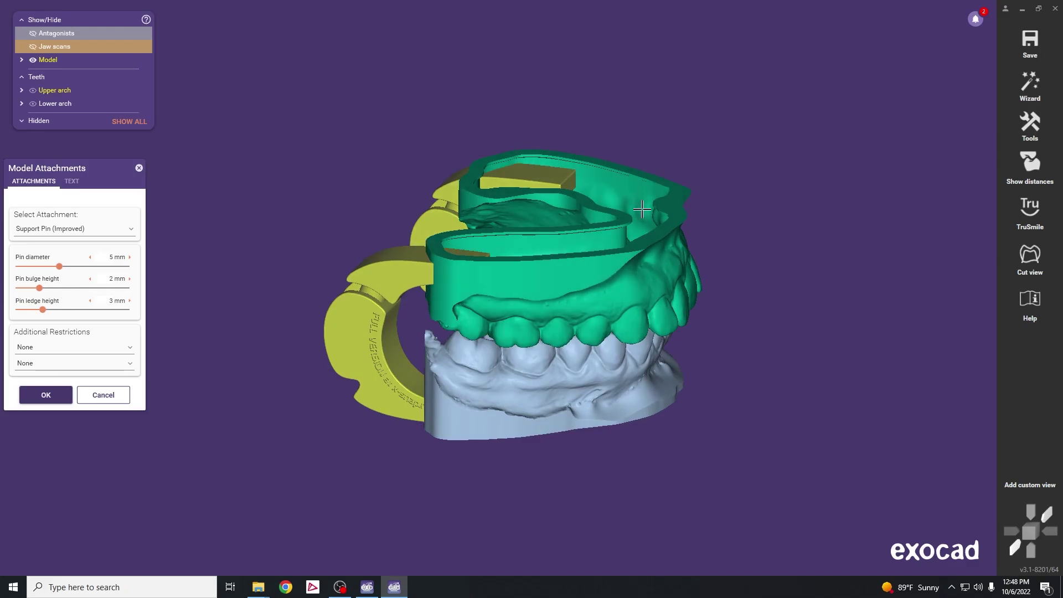
pyautogui.moveTo(764, 440); pyautogui.dragTo(764, 439, button='right')
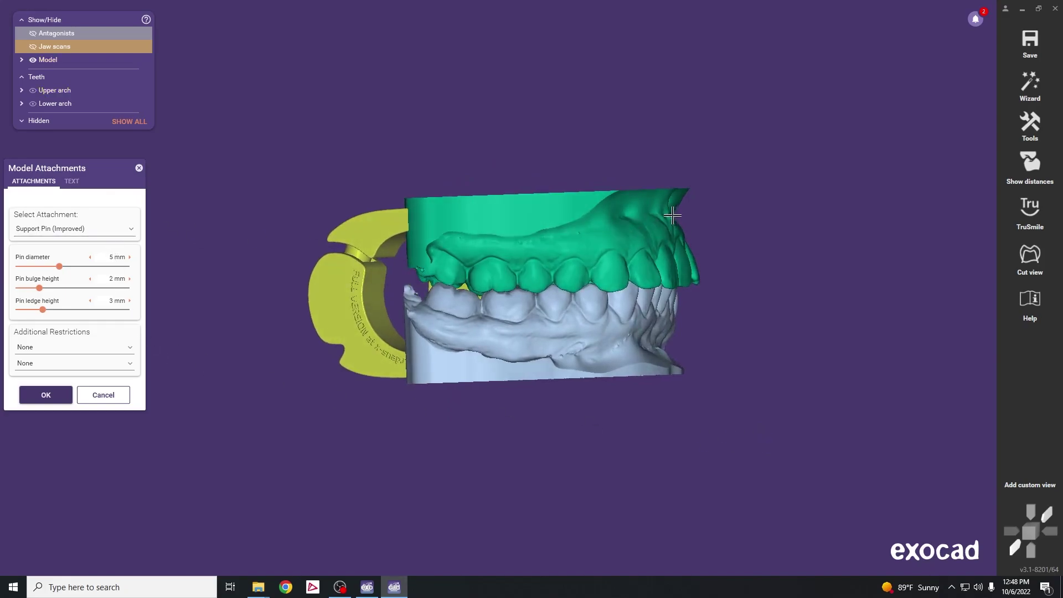
# Try "Support Pin (Improved)" attachments at the front and at the rear side of the upper model base, and remove both
pyautogui.click(650, 213)
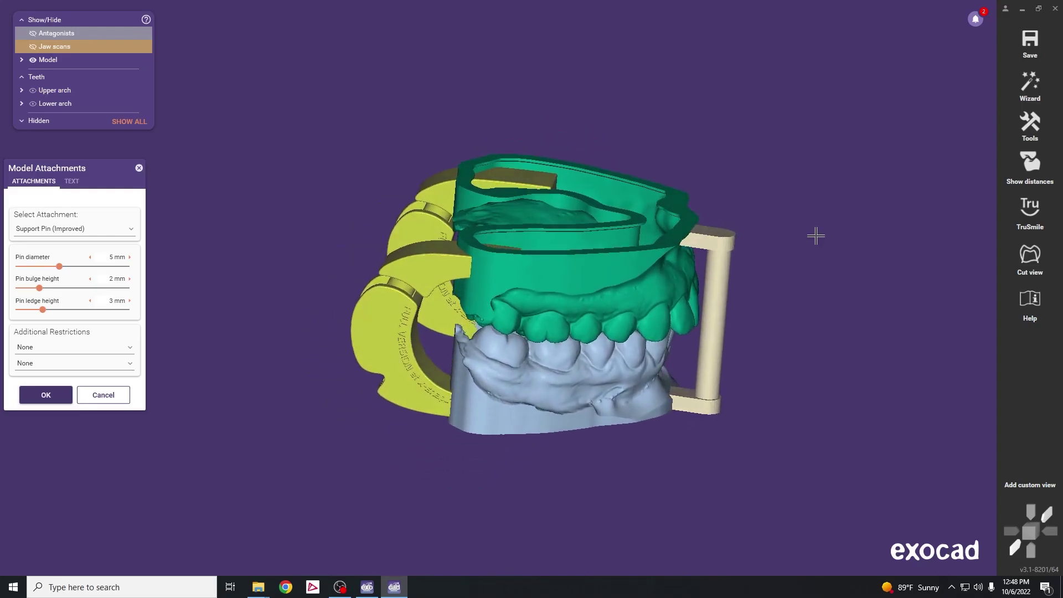
pyautogui.click(487, 280)
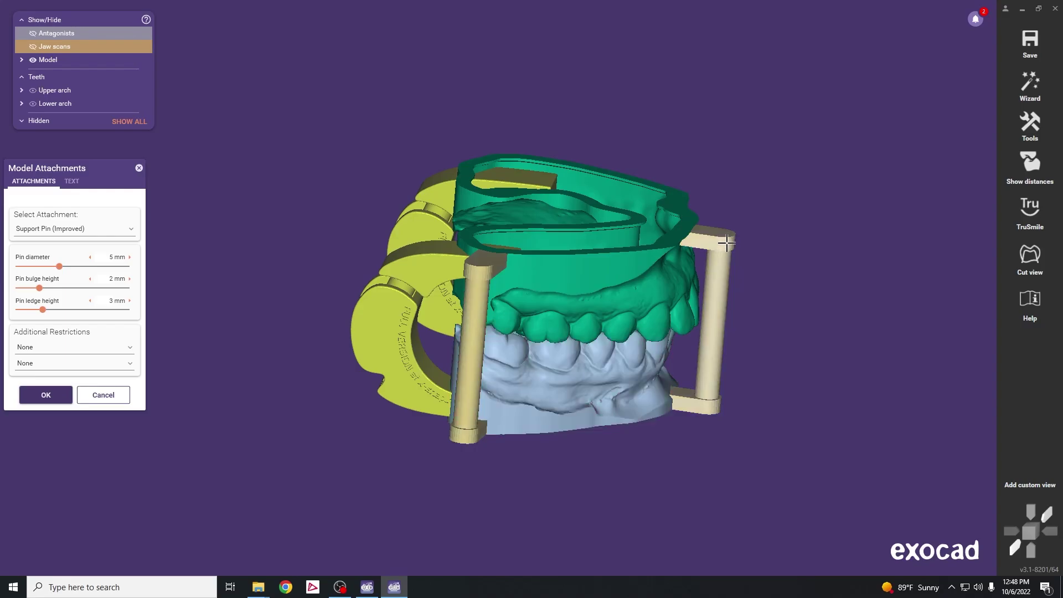
pyautogui.press('Delete')
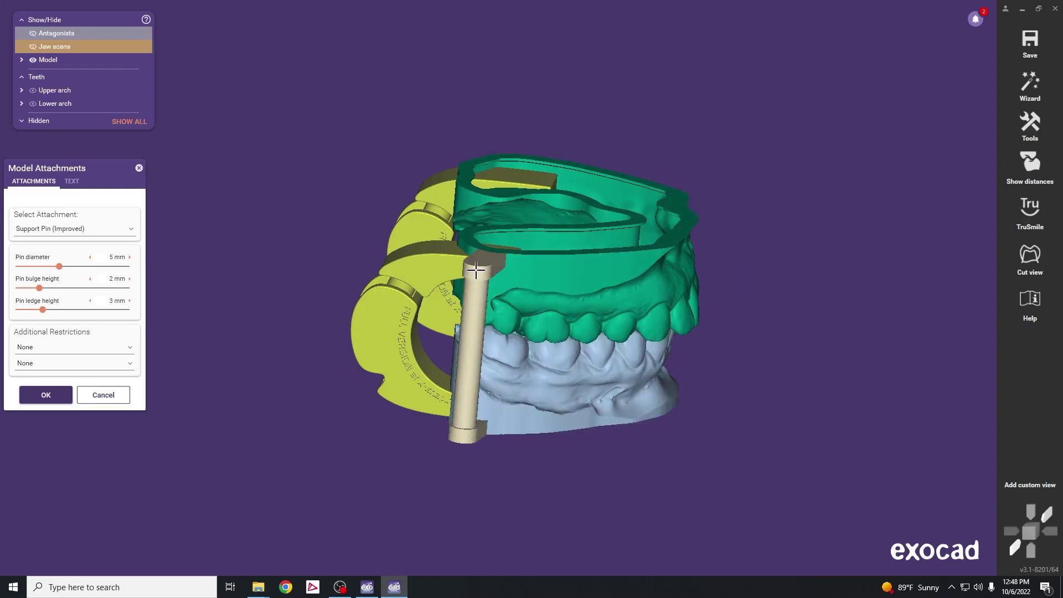
pyautogui.press('Delete')
pyautogui.moveTo(803, 413); pyautogui.dragTo(821, 436, button='right')
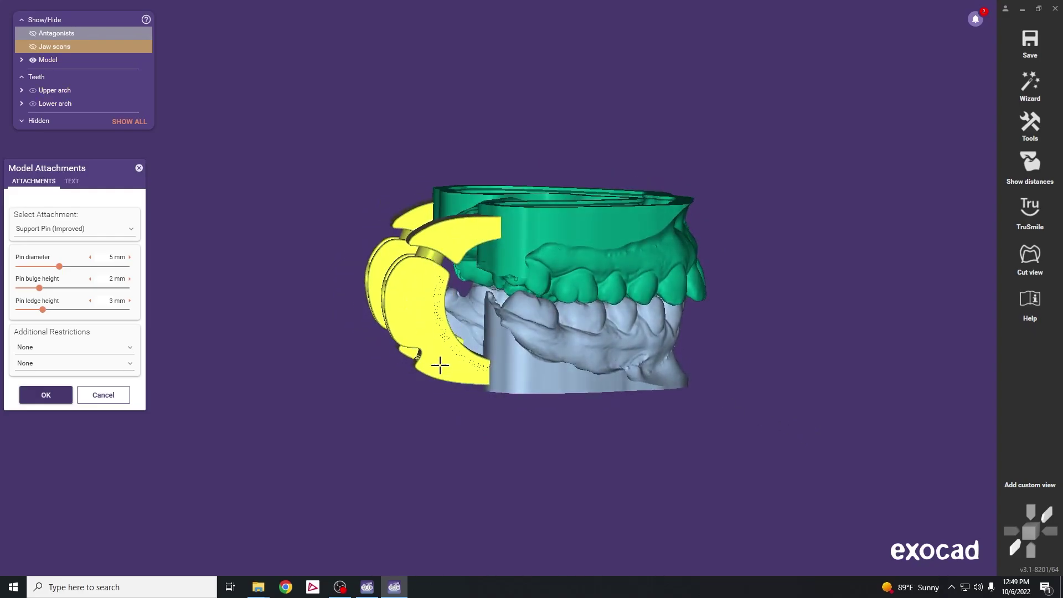
pyautogui.moveTo(546, 460); pyautogui.dragTo(545, 459, button='right')
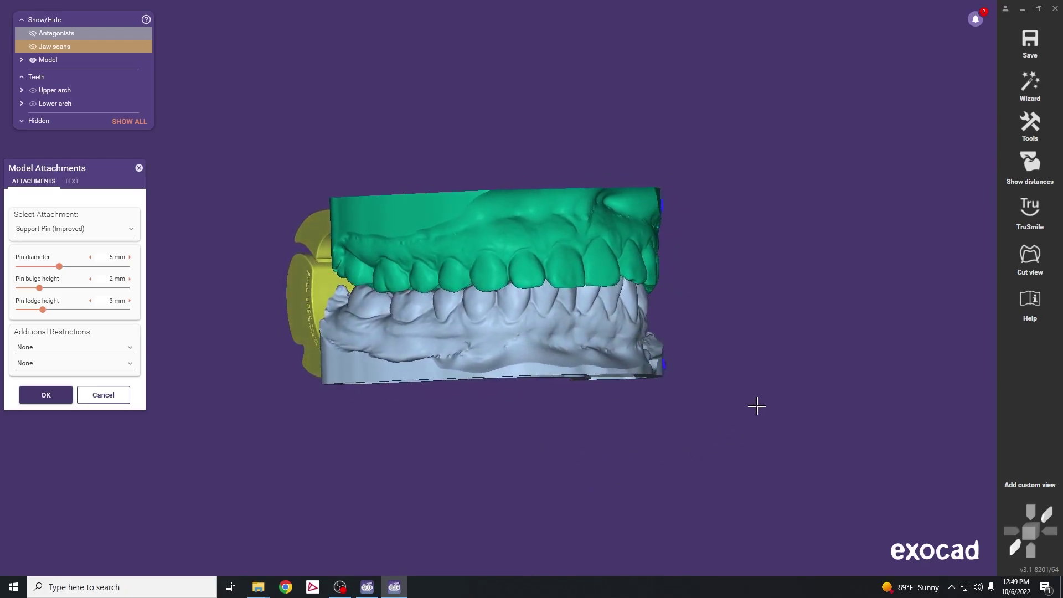
pyautogui.moveTo(758, 406); pyautogui.dragTo(750, 405, button='right')
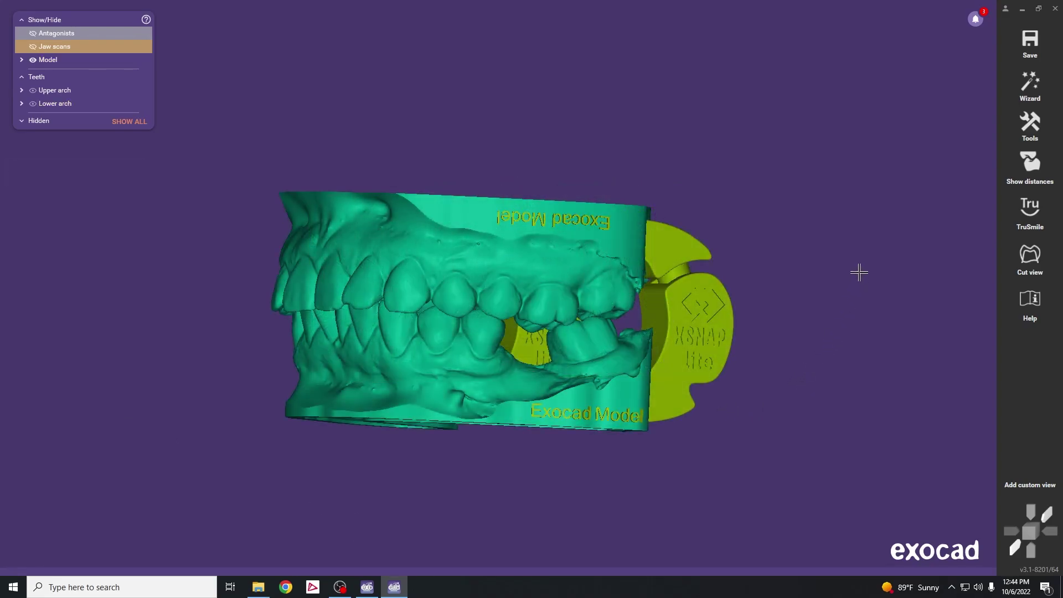
# Return to the wizard and finish Model Creator with "I'm done", saving the scene in the project directory
pyautogui.moveTo(853, 307); pyautogui.dragTo(848, 308, button='right')
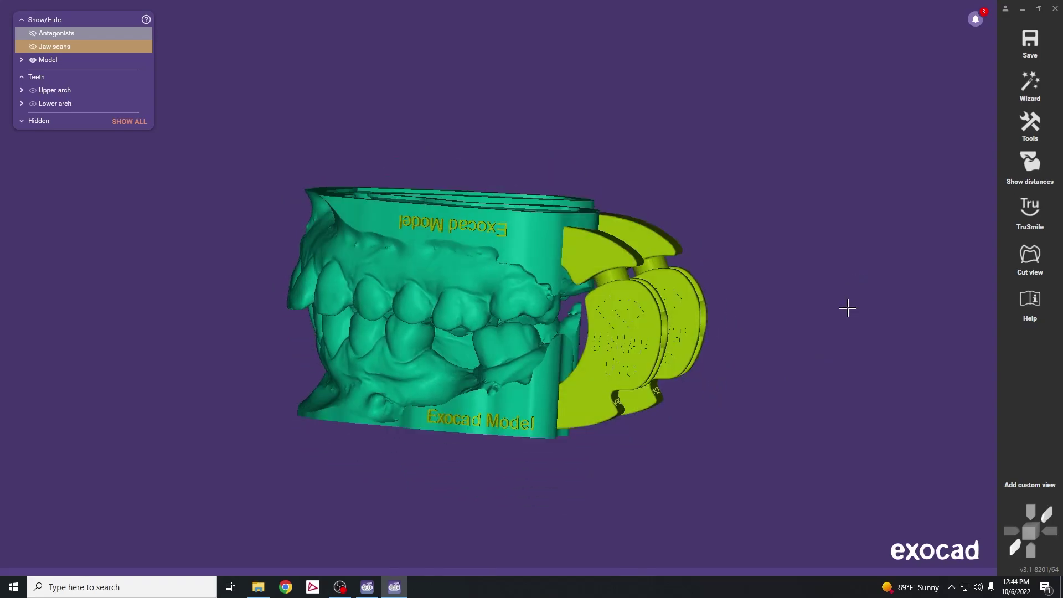
pyautogui.click(1029, 88)
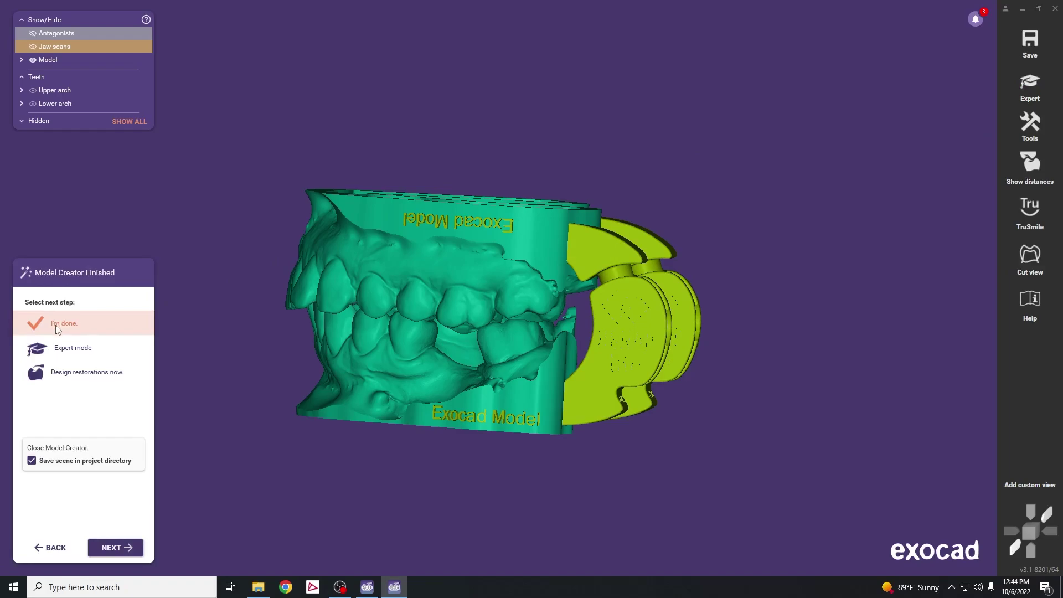
pyautogui.click(125, 548)
pyautogui.click(126, 548)
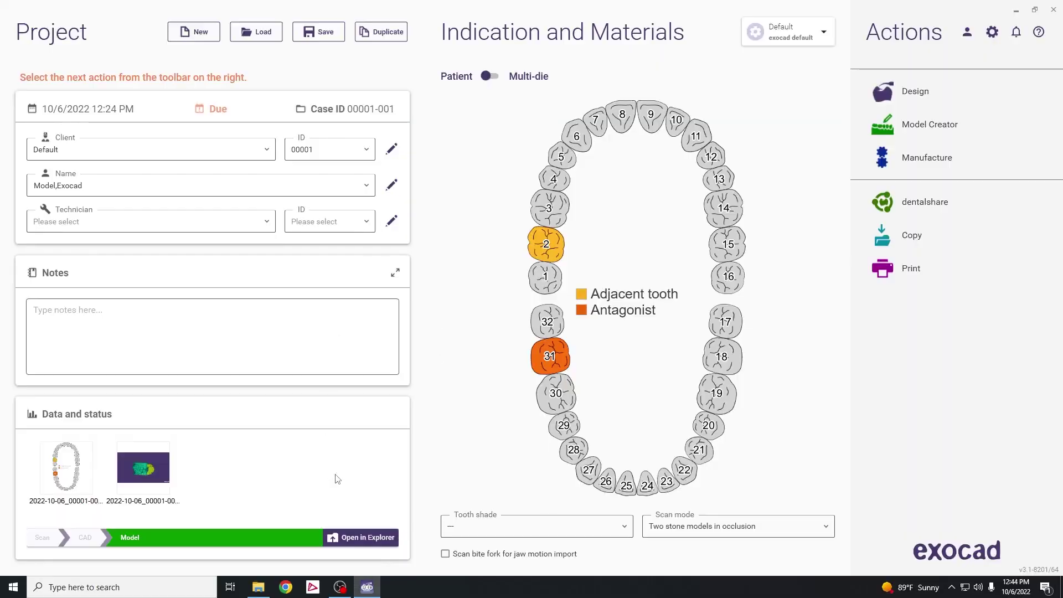
# Open the project's folder in File Explorer and copy the 17 and 47 digitalwaxupmodel files
pyautogui.click(363, 539)
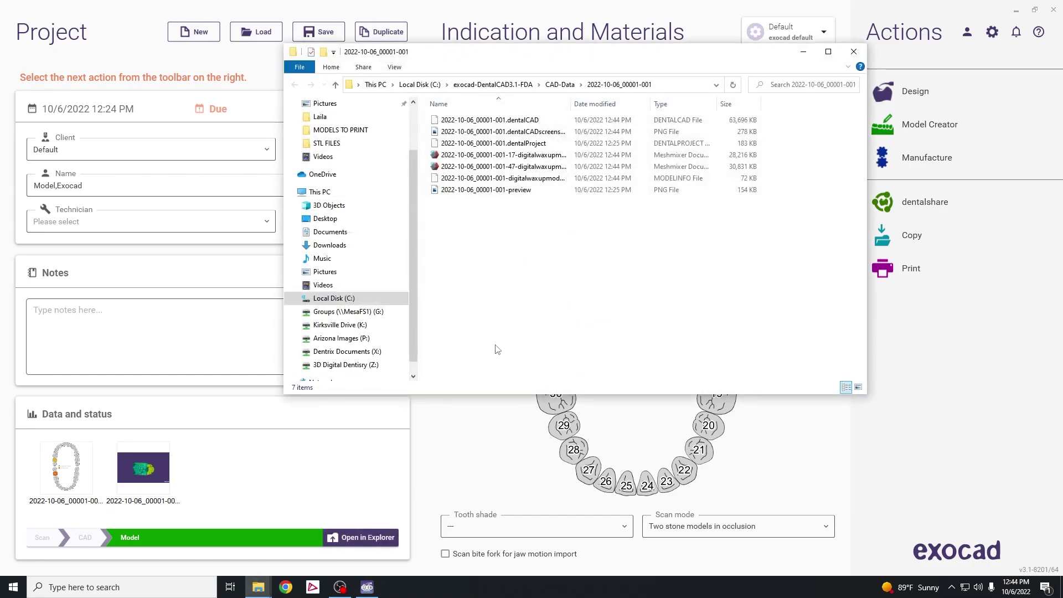
pyautogui.doubleClick(570, 100)
pyautogui.click(541, 156)
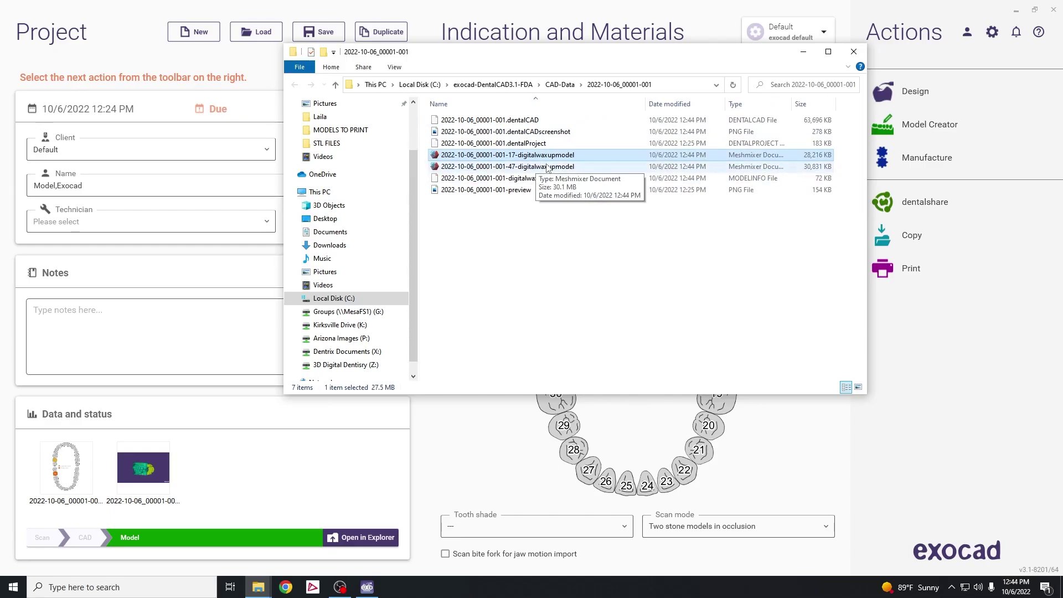
pyautogui.keyDown('ctrl'); pyautogui.click(543, 167); pyautogui.keyUp('ctrl')
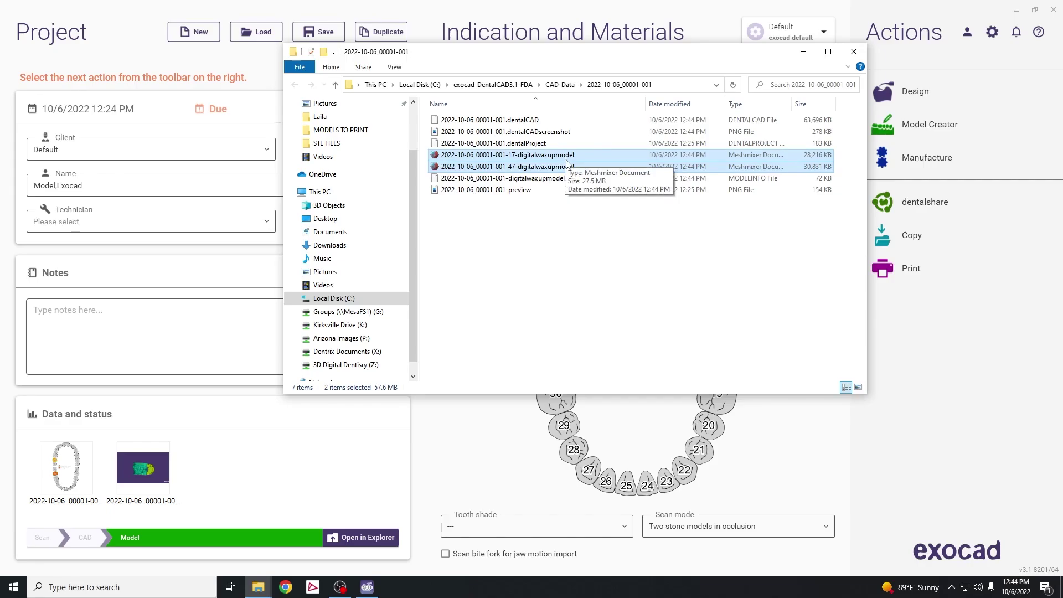
# Paste the two digitalwaxupmodel files into the MODELS TO PRINT folder under 3Shape on the Z: drive
pyautogui.click(374, 367)
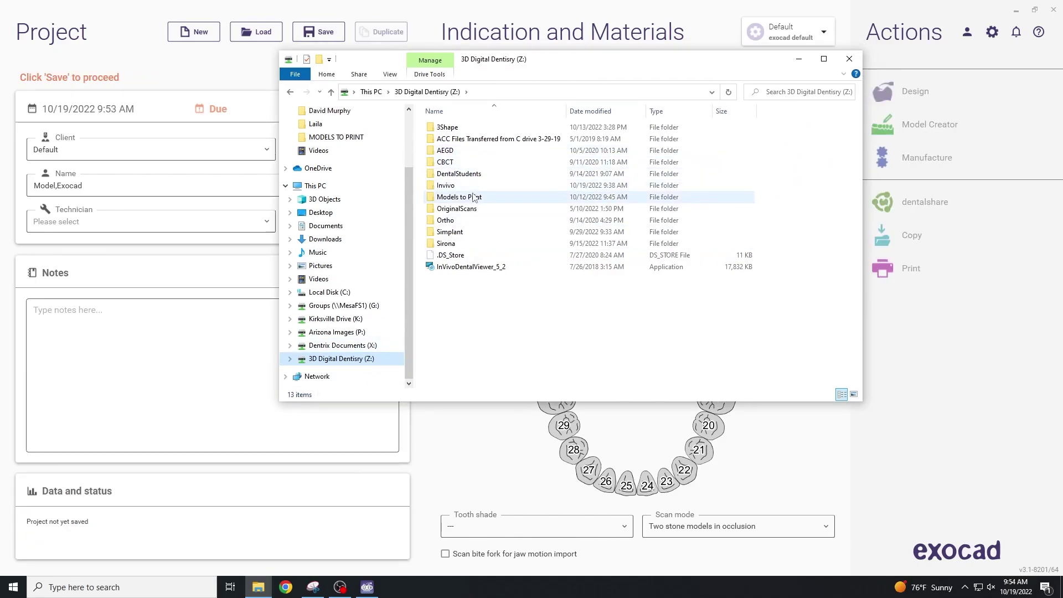
pyautogui.click(475, 198)
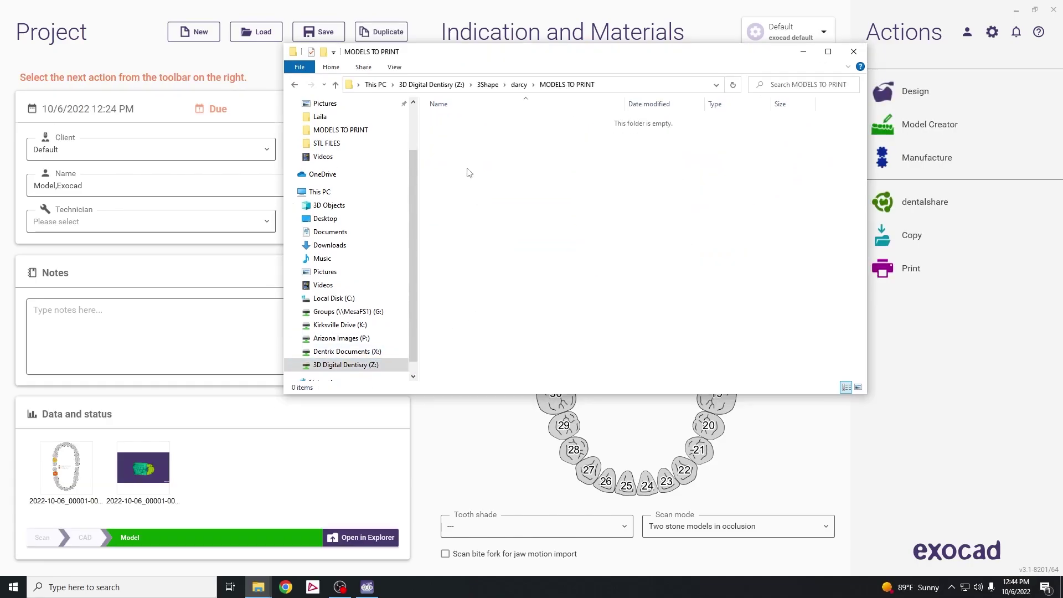
pyautogui.hotkey('ctrl', 'v')
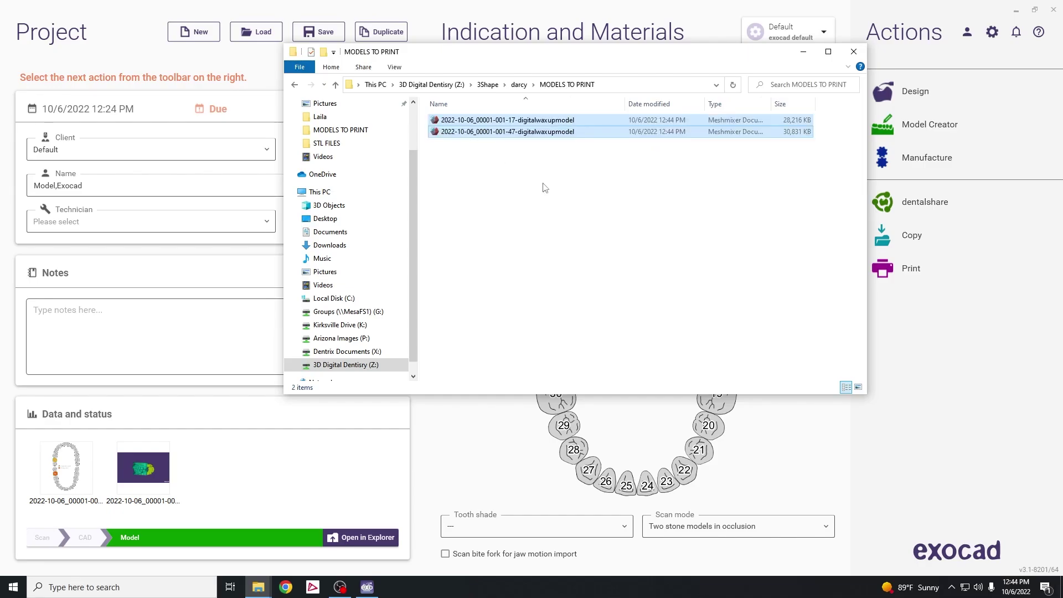
pyautogui.click(563, 199)
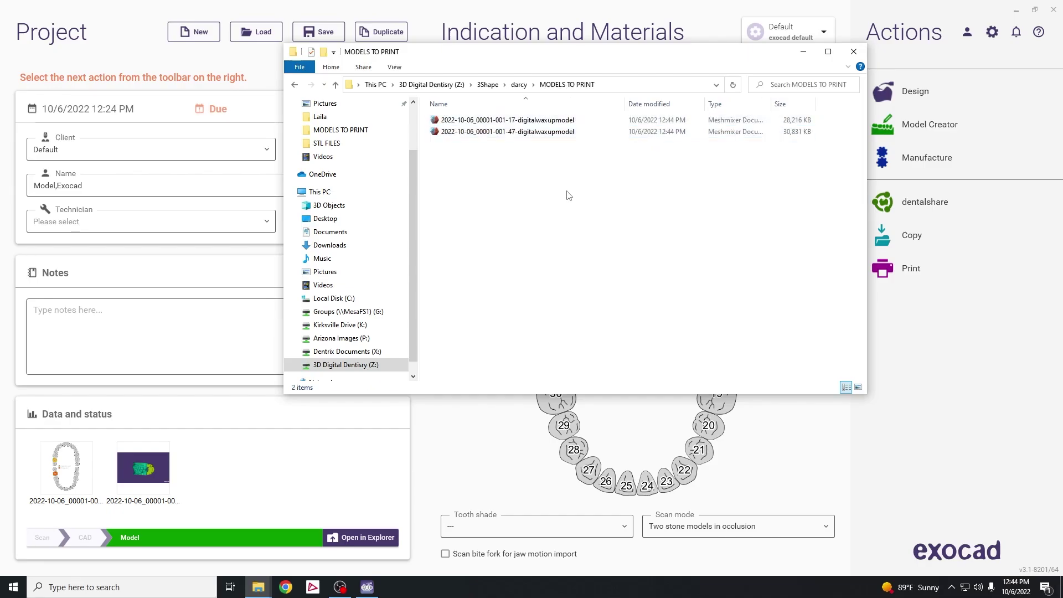
pyautogui.click(508, 122)
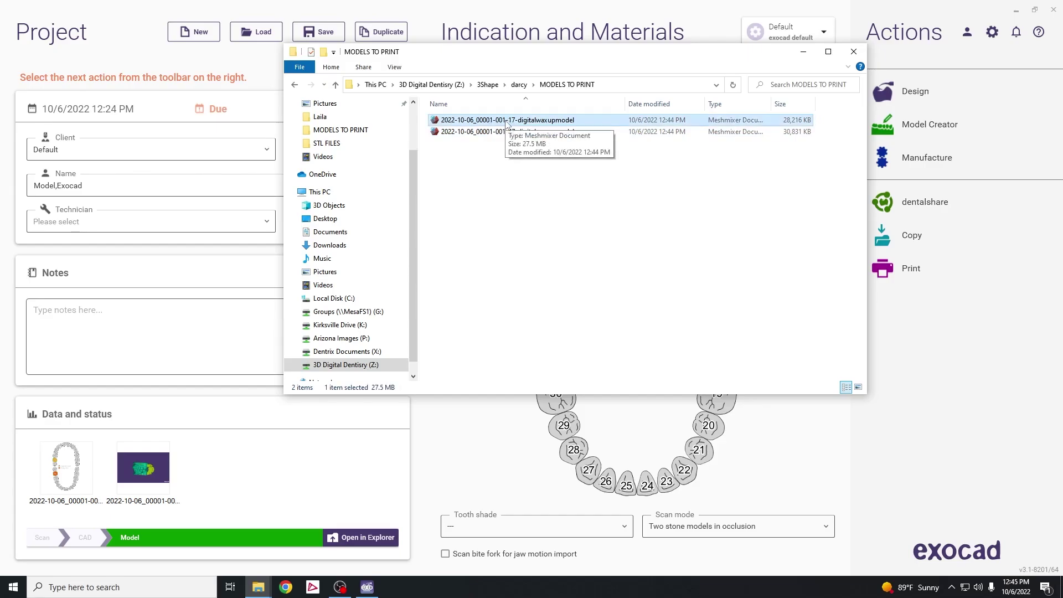
pyautogui.click(508, 121)
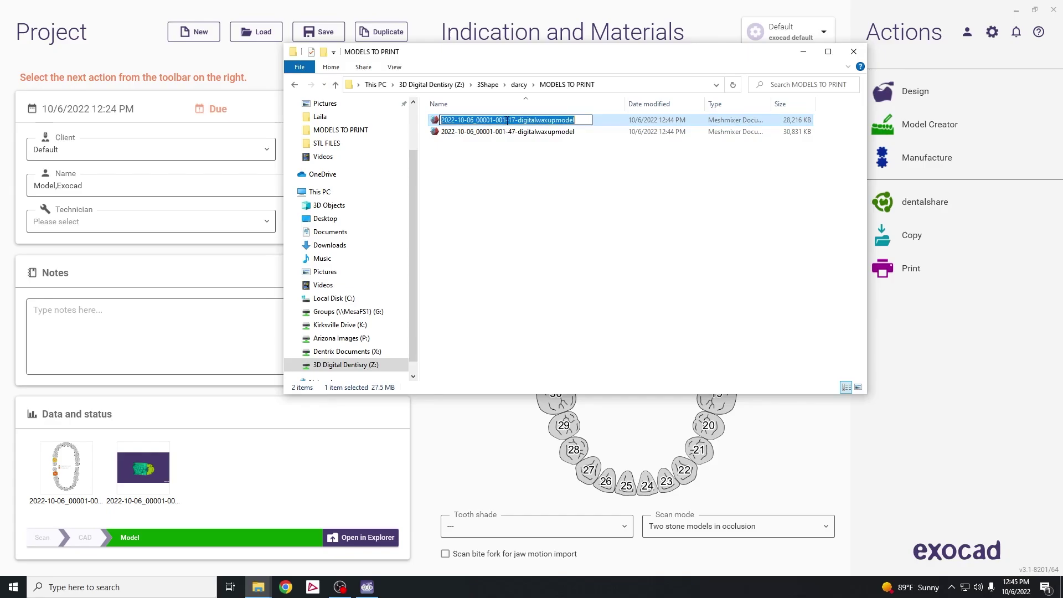
pyautogui.click(546, 158)
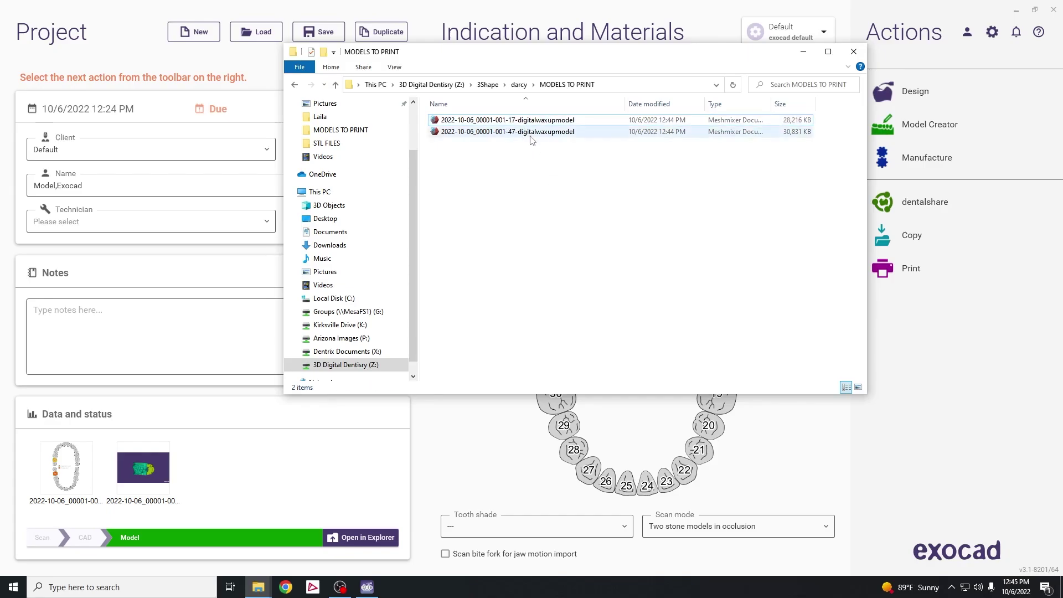
pyautogui.click(521, 122)
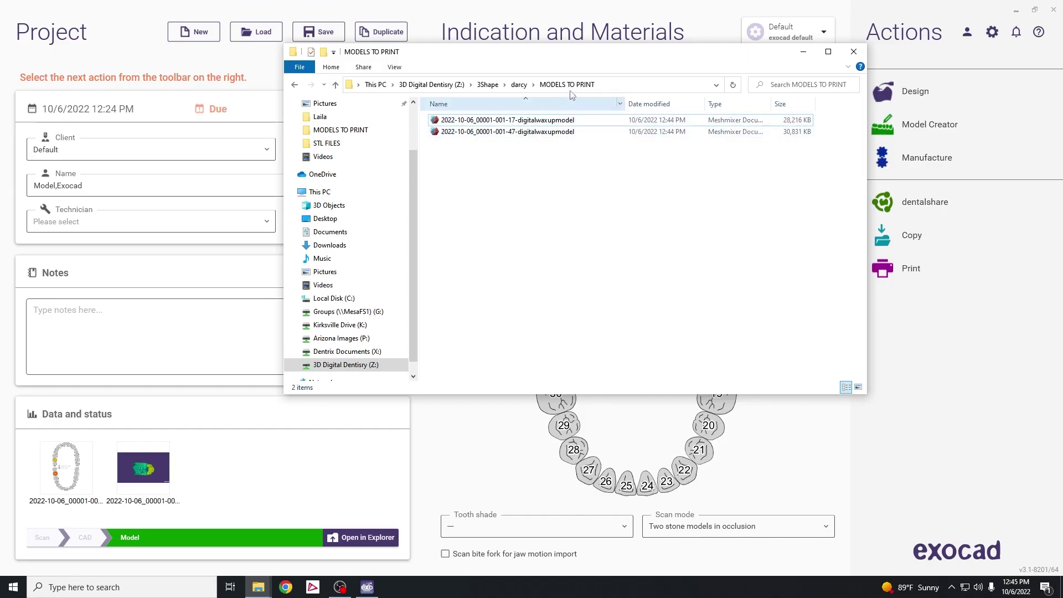
# Move and narrow the MODELS TO PRINT window to uncover the tooth chart, and select the 17 digitalwaxupmodel file
pyautogui.moveTo(610, 60); pyautogui.dragTo(345, 90)
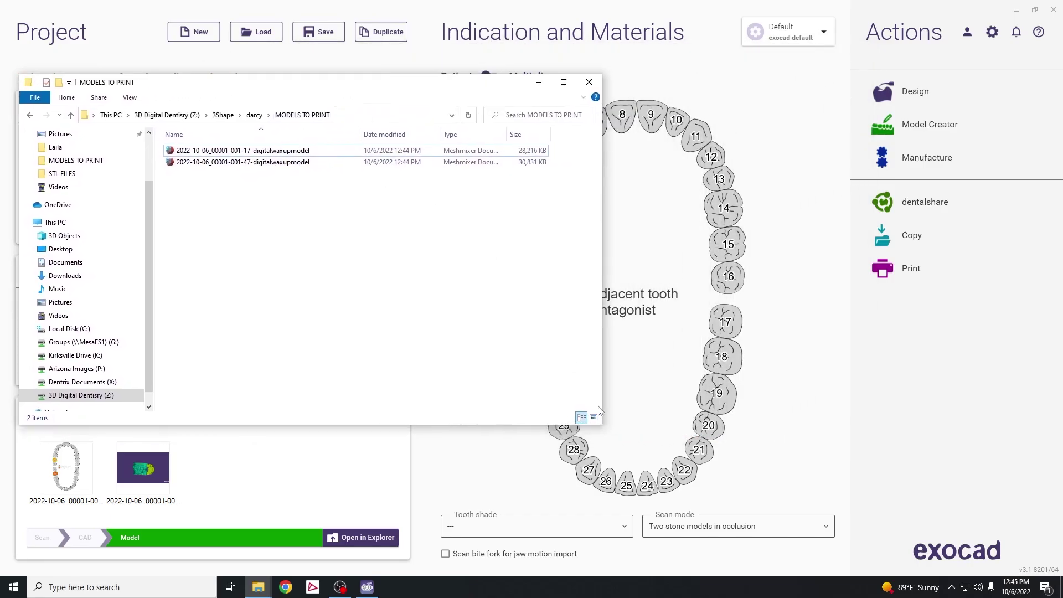
pyautogui.moveTo(601, 411); pyautogui.dragTo(503, 407)
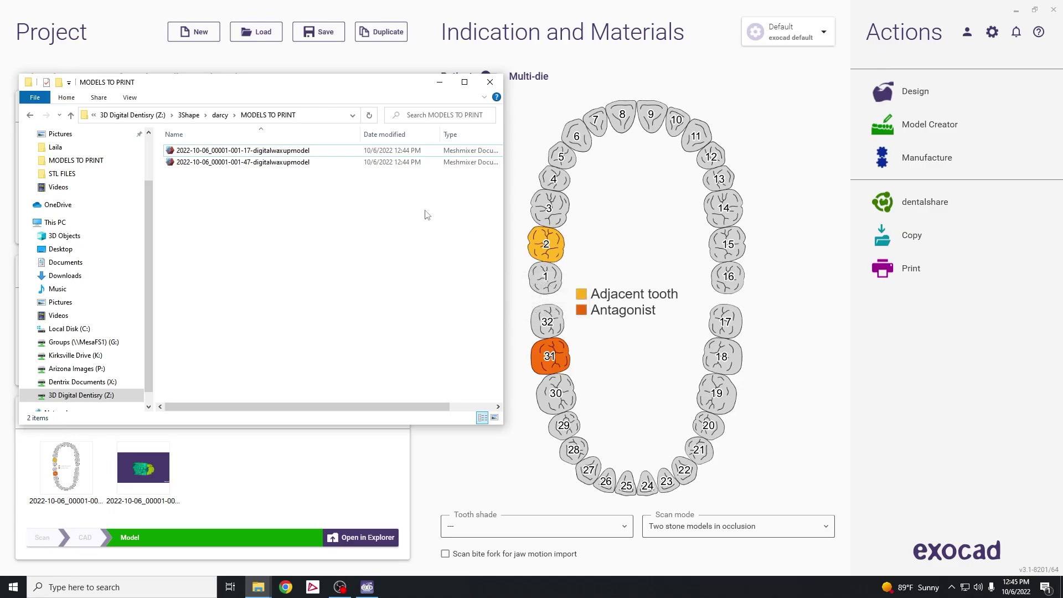
pyautogui.click(257, 152)
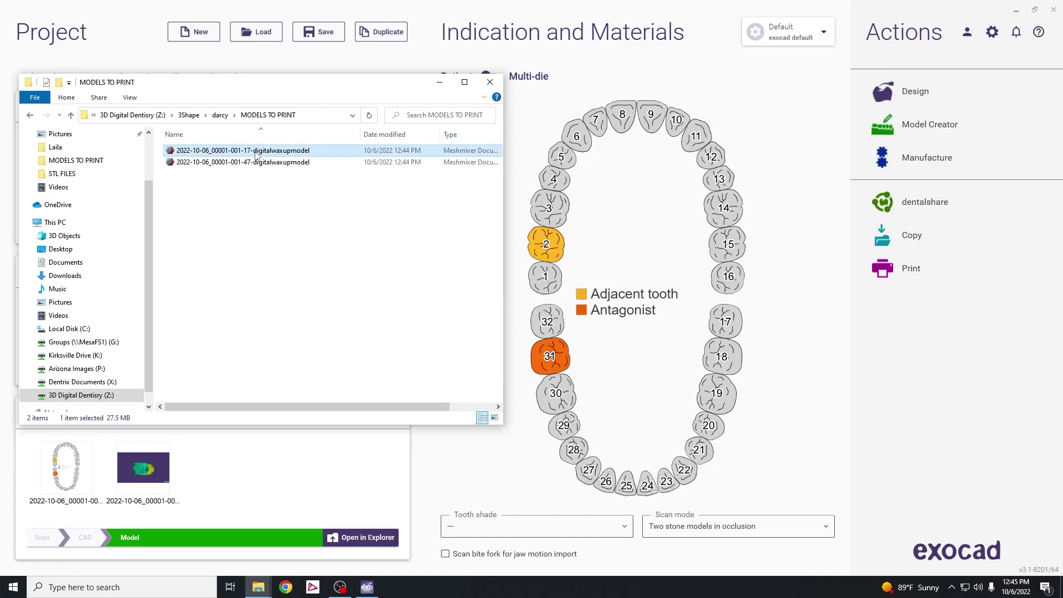
# Rename the 17 digitalwaxupmodel file in the MODELS TO PRINT folder as "Exocad Model Max"
pyautogui.click(257, 152)
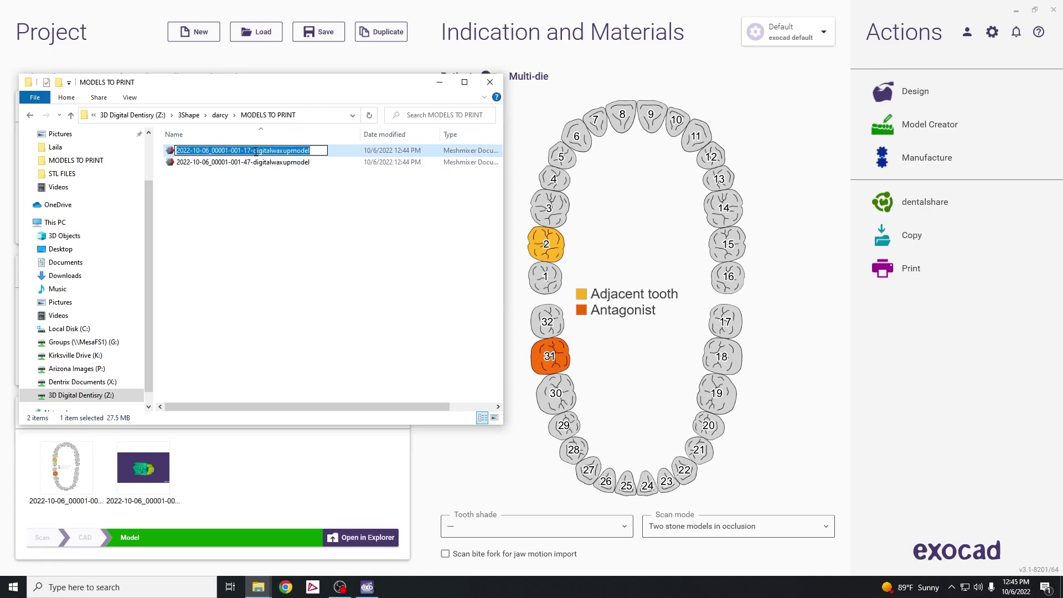
pyautogui.write('Exocad Model Ma')
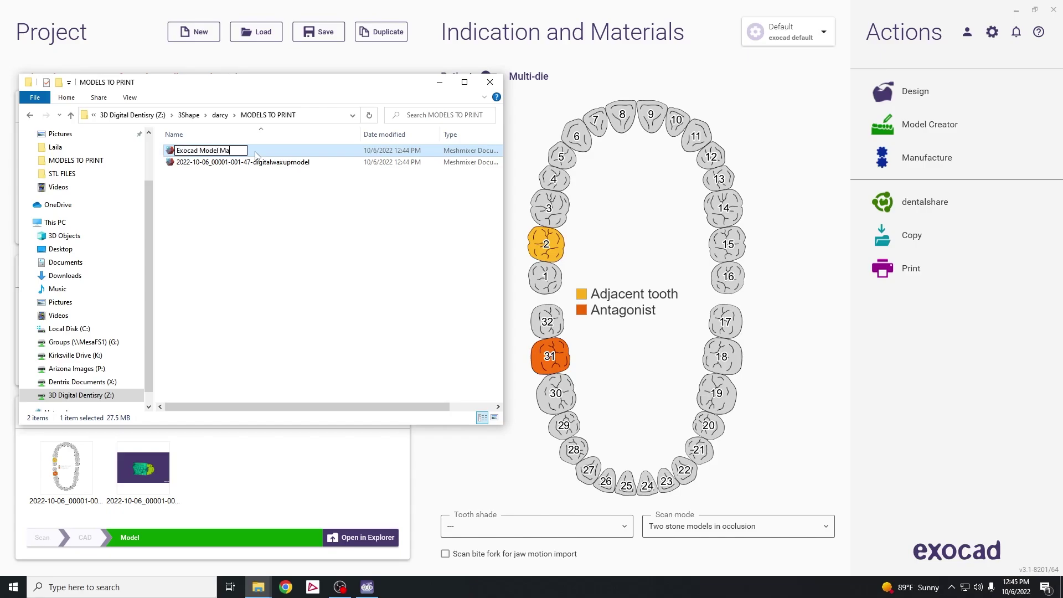
pyautogui.write('x')
pyautogui.click(273, 209)
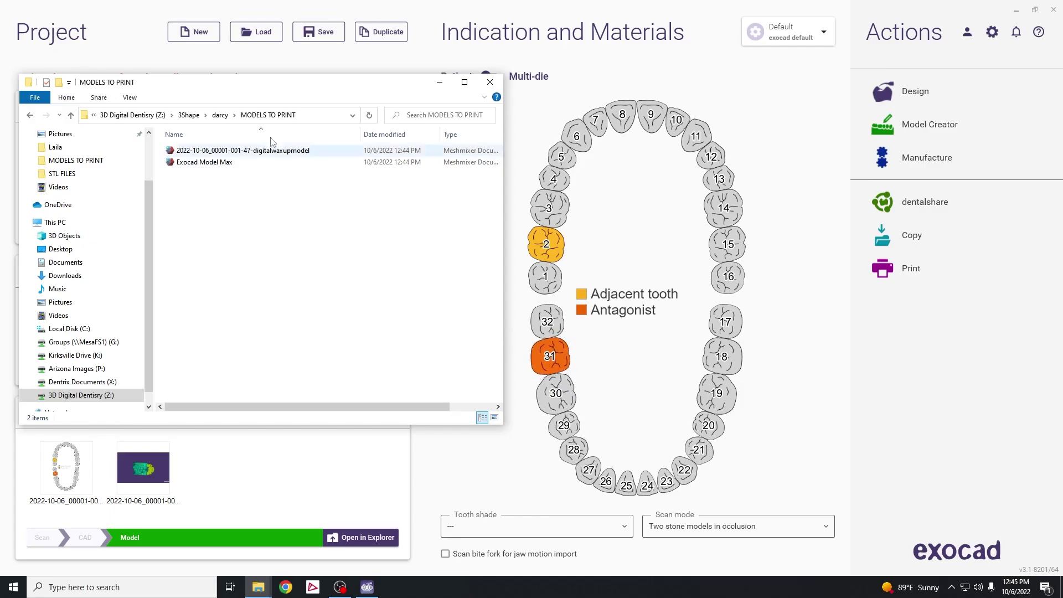
# Rename the 47 digitalwaxupmodel file in the MODELS TO PRINT folder as "Exocad Model Mand"
pyautogui.click(258, 154)
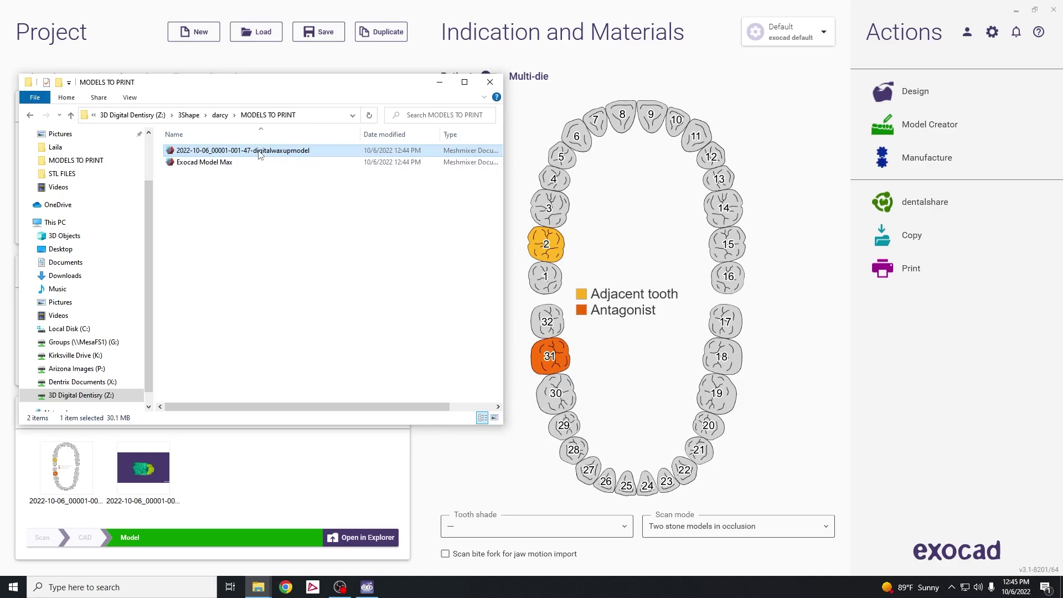
pyautogui.click(259, 151)
pyautogui.write('Exo')
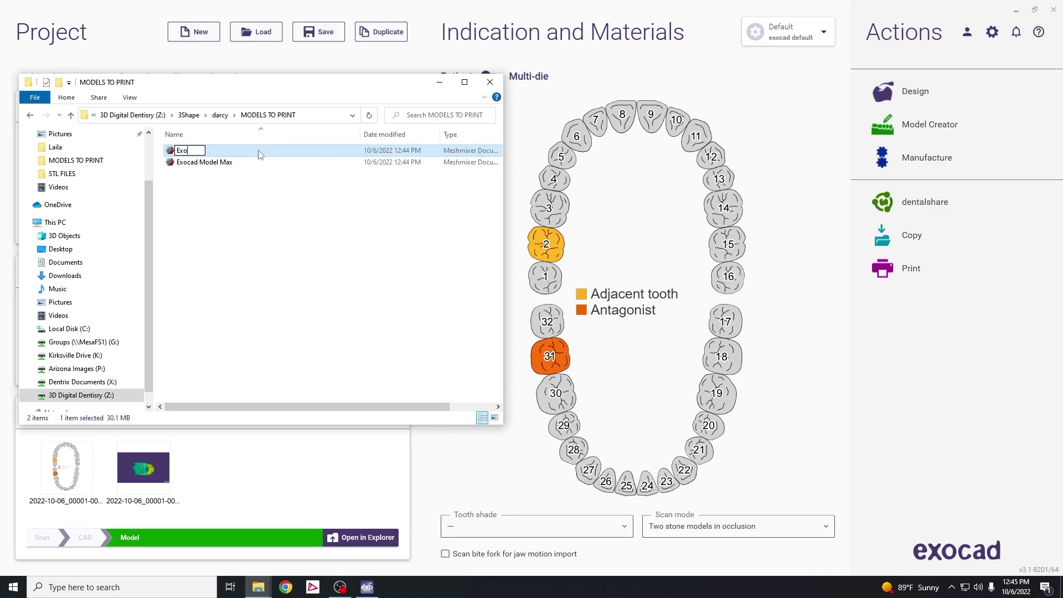
pyautogui.write('cad Model Mand')
pyautogui.click(327, 201)
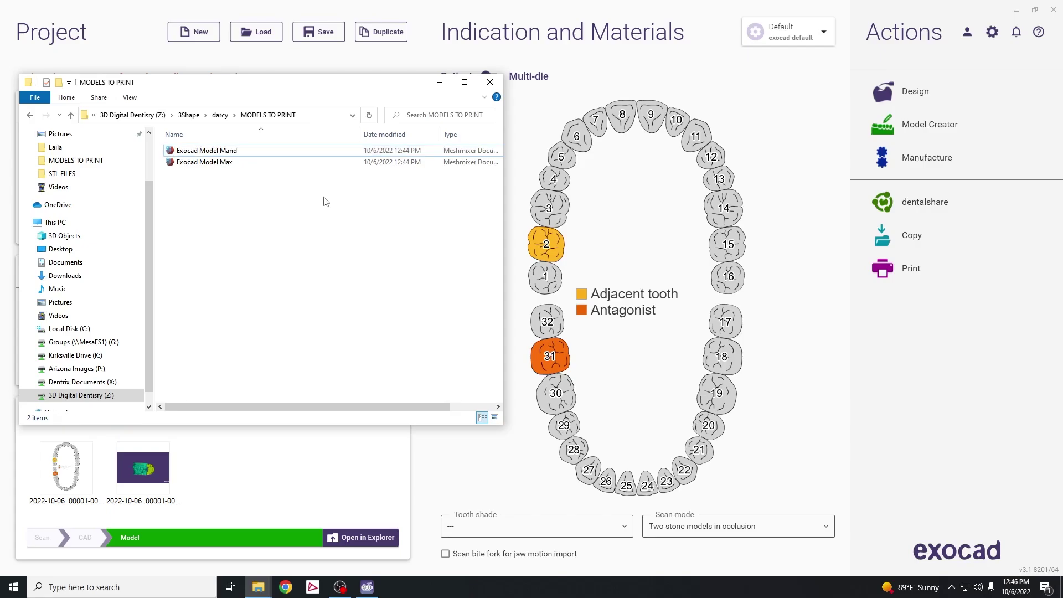